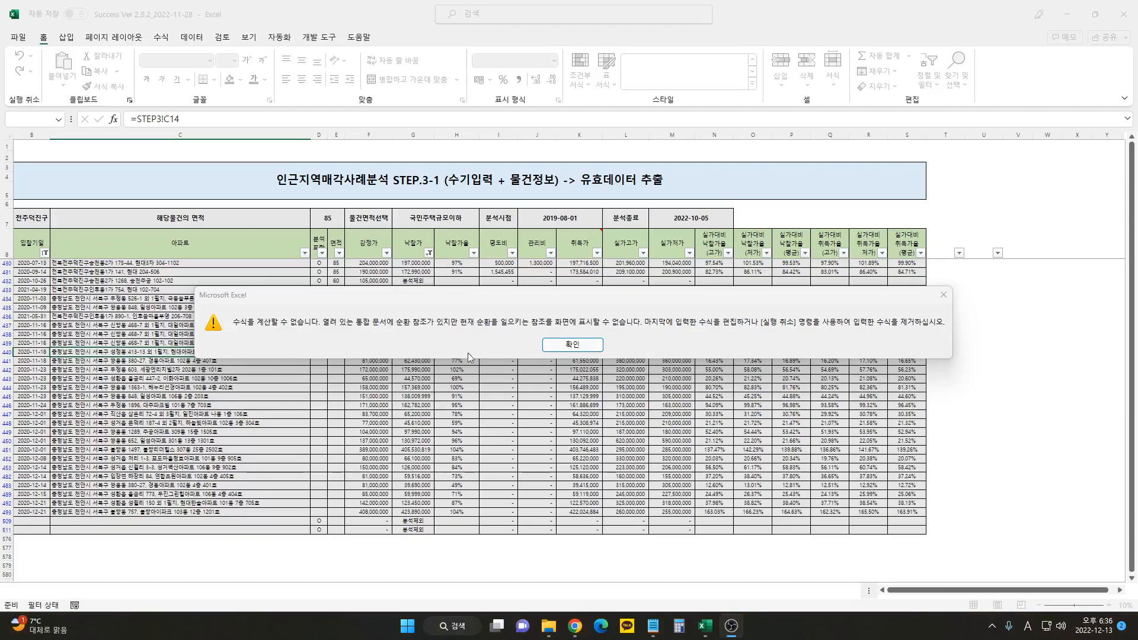
Dismiss the circular reference warning and enable iterative calculation in the formula options with a maximum of 1 iteration.
{"action": "left_click", "coordinate": [575, 343]}
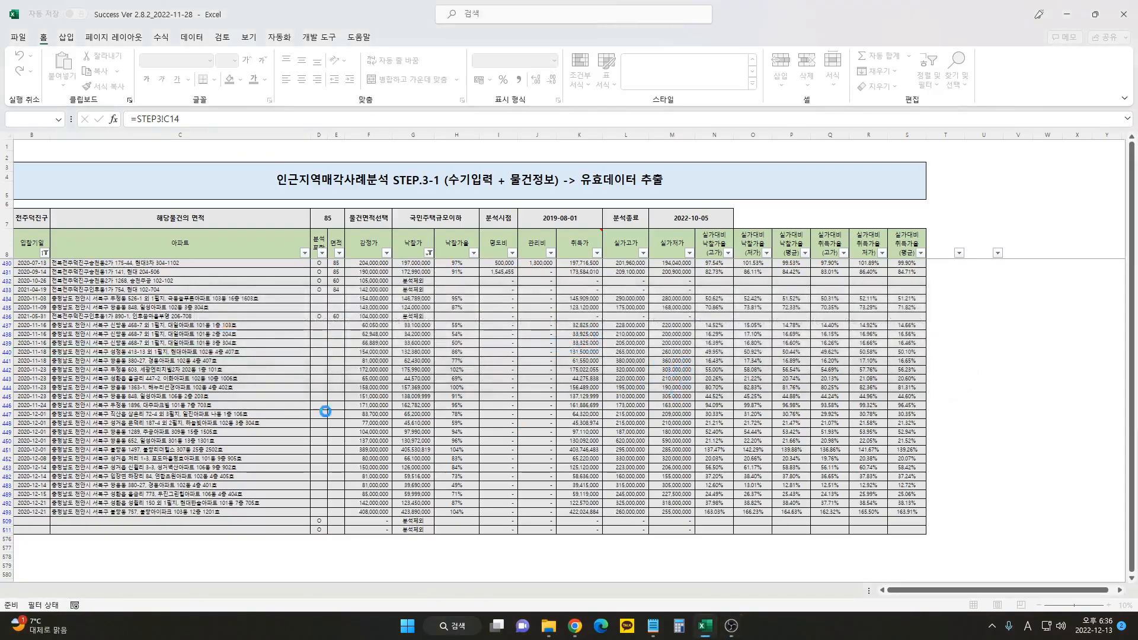
{"action": "left_click", "coordinate": [18, 37]}
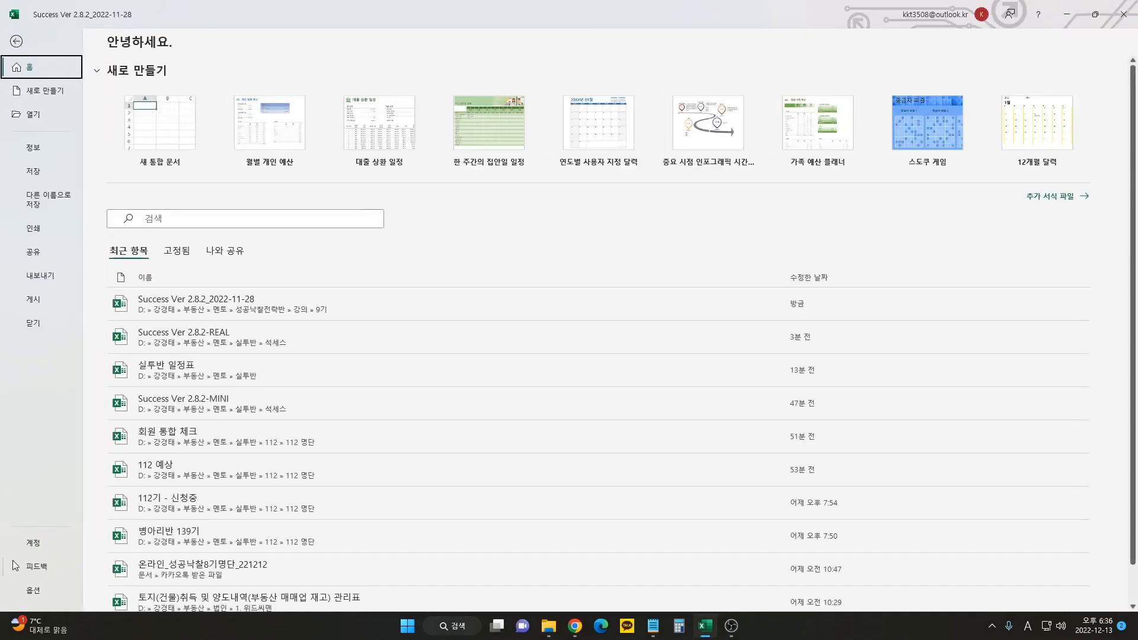
{"action": "left_click", "coordinate": [34, 591]}
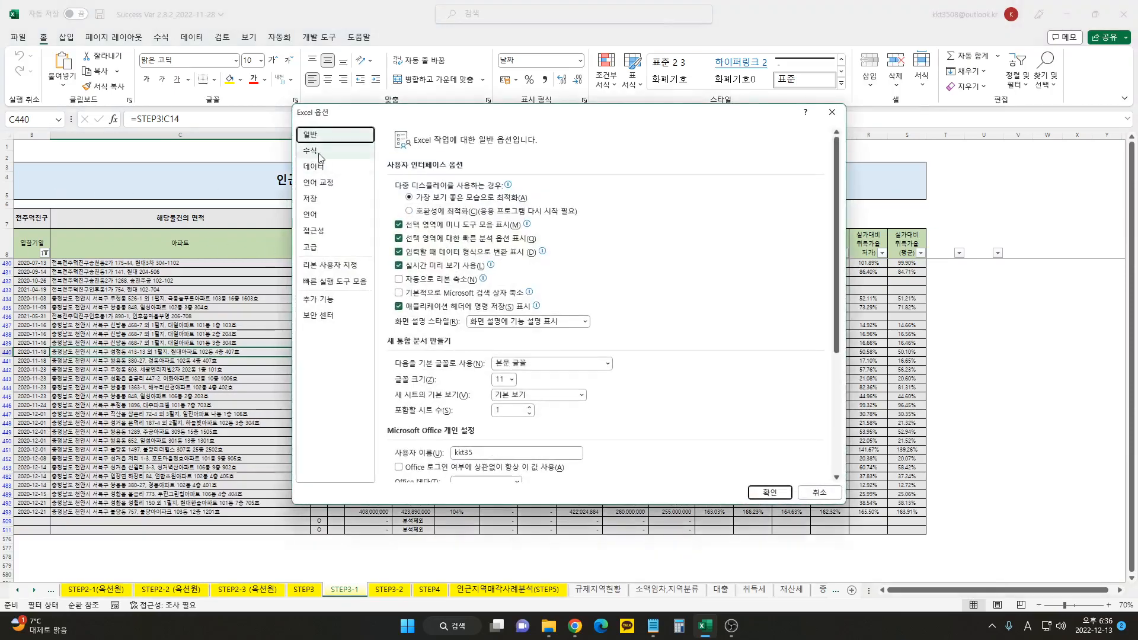
{"action": "left_click", "coordinate": [310, 152]}
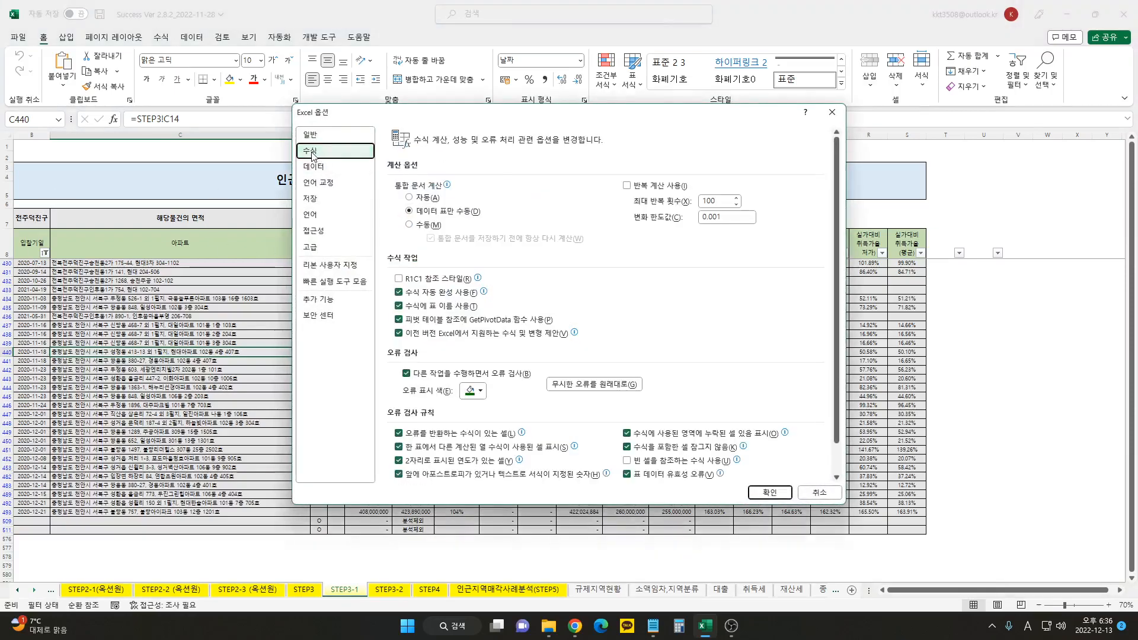
{"action": "left_click", "coordinate": [627, 186]}
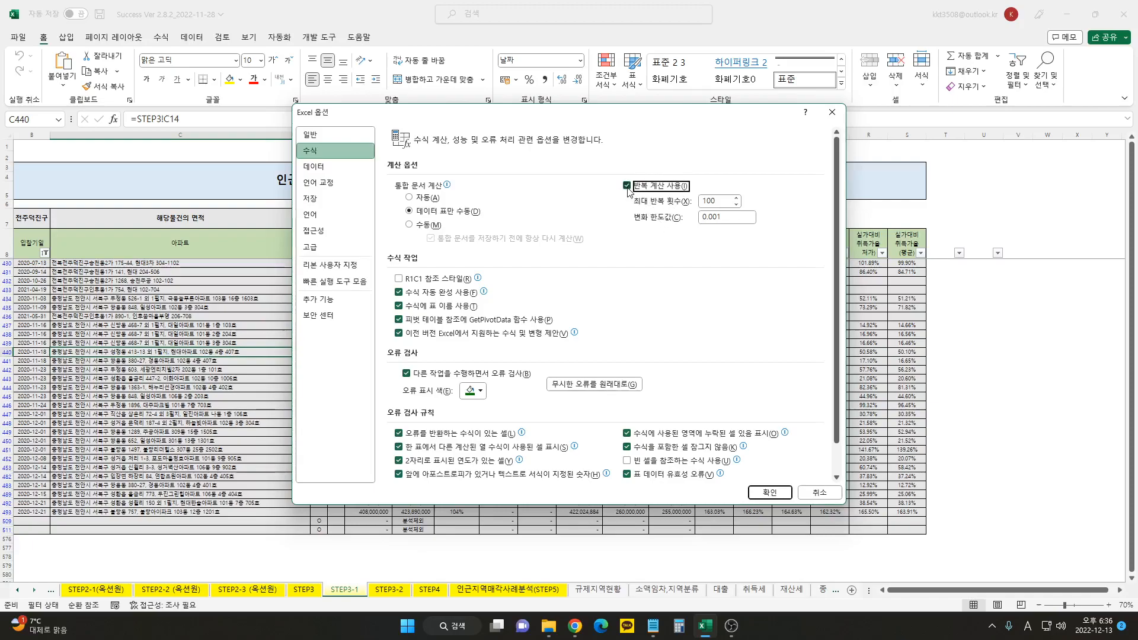
{"action": "double_click", "coordinate": [724, 201]}
{"action": "type", "text": "110"}
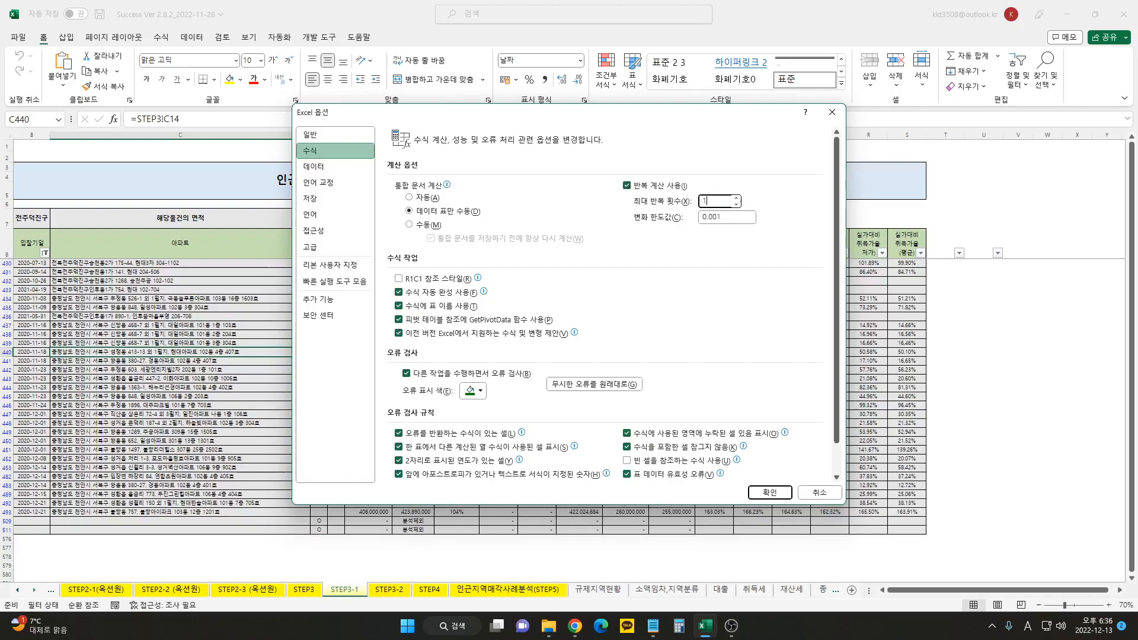
{"action": "left_click", "coordinate": [768, 493]}
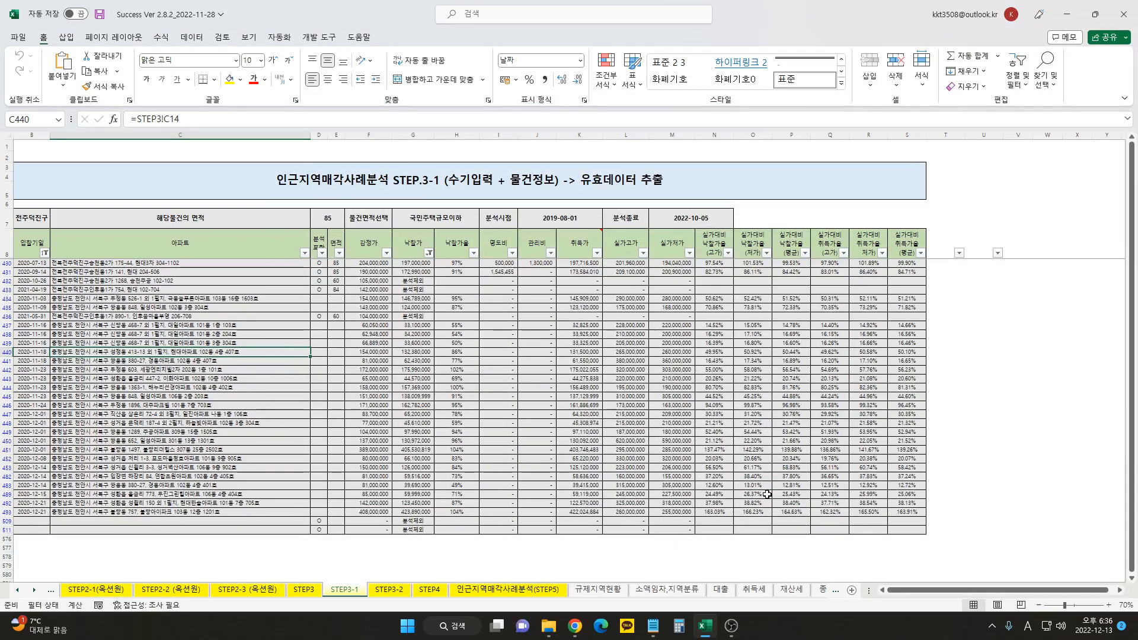
On the 인근지역매각사례분석(STEP1) sheet, delete columns T through AN containing the monthly rate calculation tables.
{"action": "left_click", "coordinate": [17, 591]}
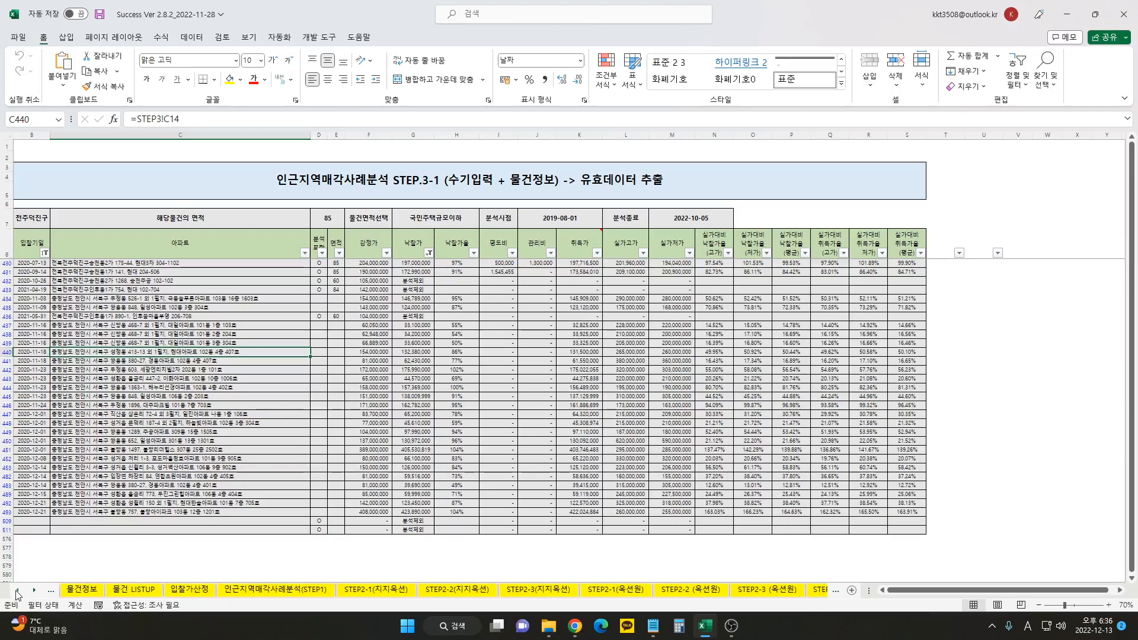
{"action": "left_click", "coordinate": [285, 590]}
{"action": "left_click_drag", "start_coordinate": [954, 397], "coordinate": [1076, 347]}
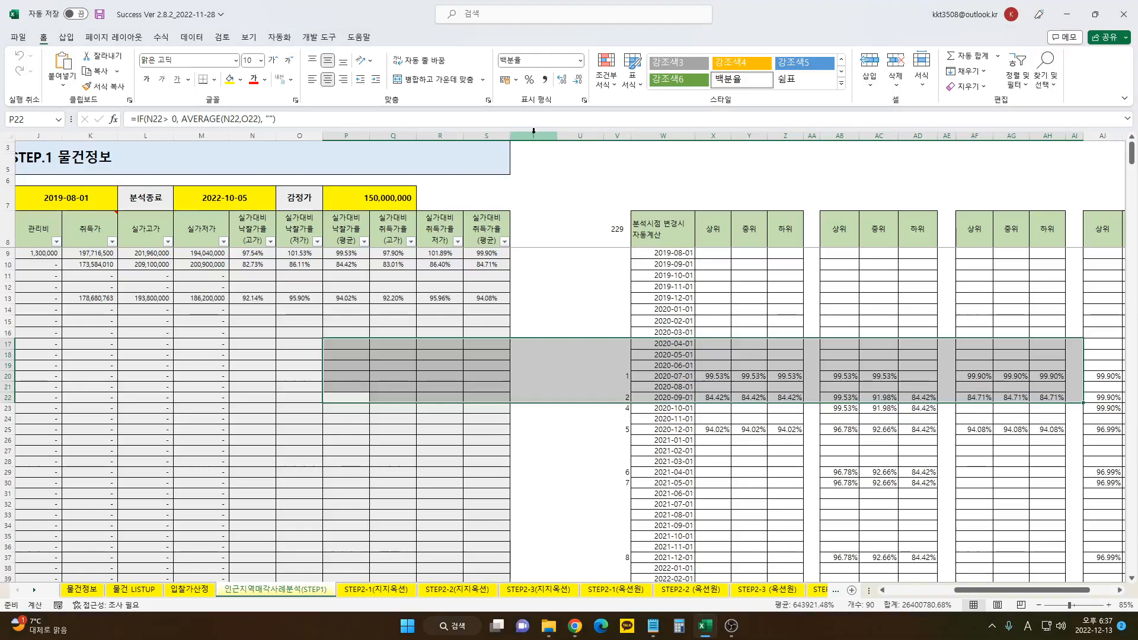
{"action": "left_click", "coordinate": [533, 131]}
{"action": "left_click_drag", "start_coordinate": [536, 137], "coordinate": [1025, 174]}
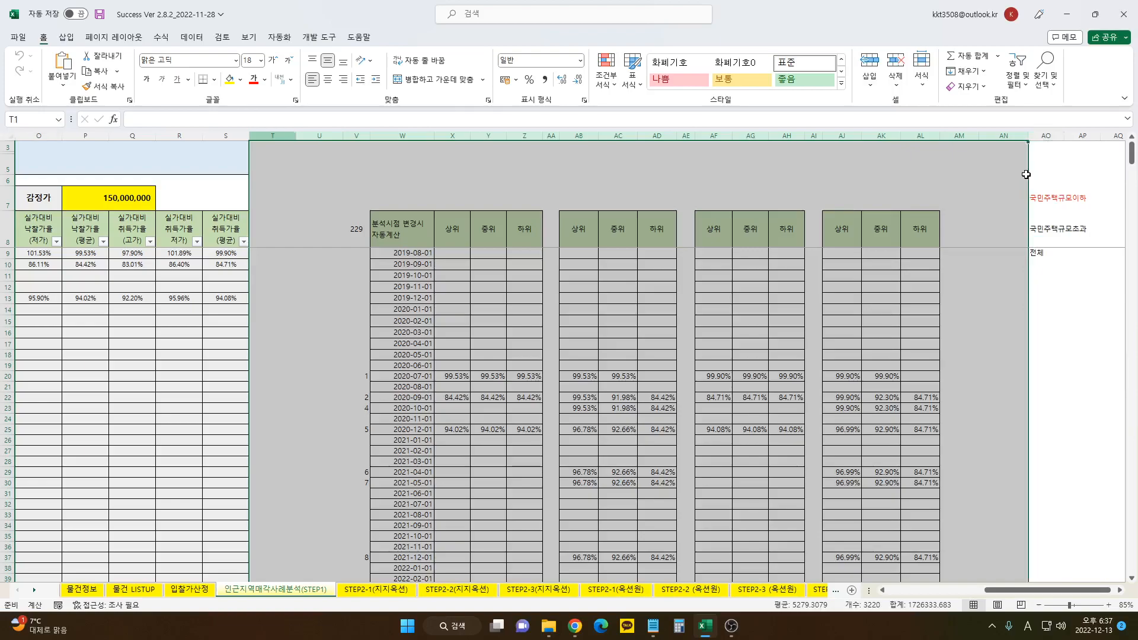
{"action": "right_click", "coordinate": [1005, 135]}
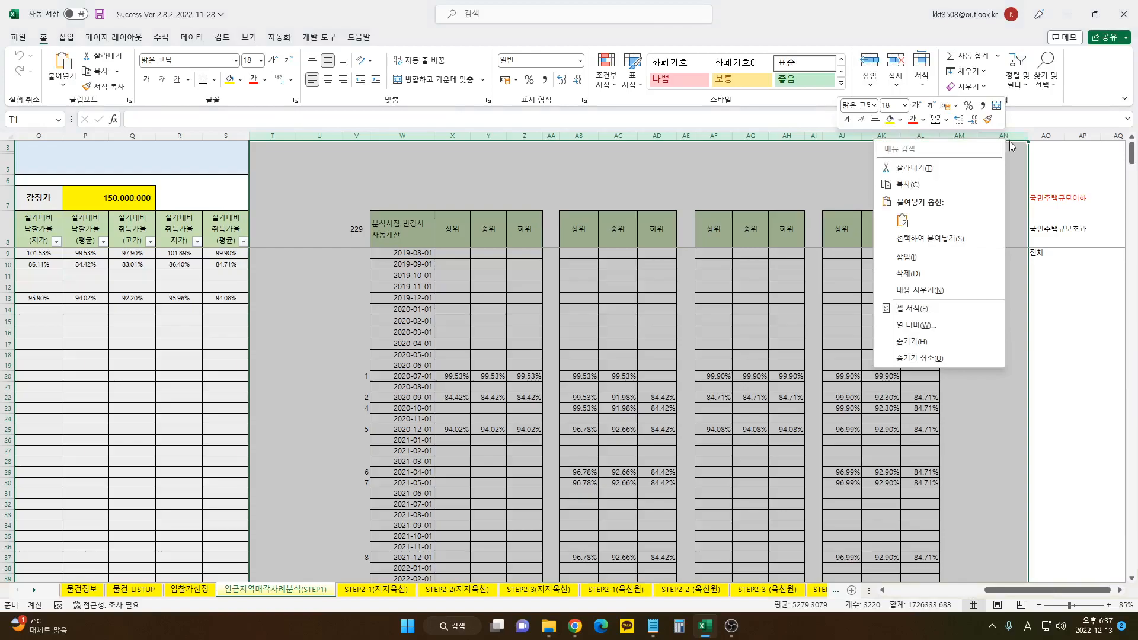
{"action": "left_click", "coordinate": [935, 274]}
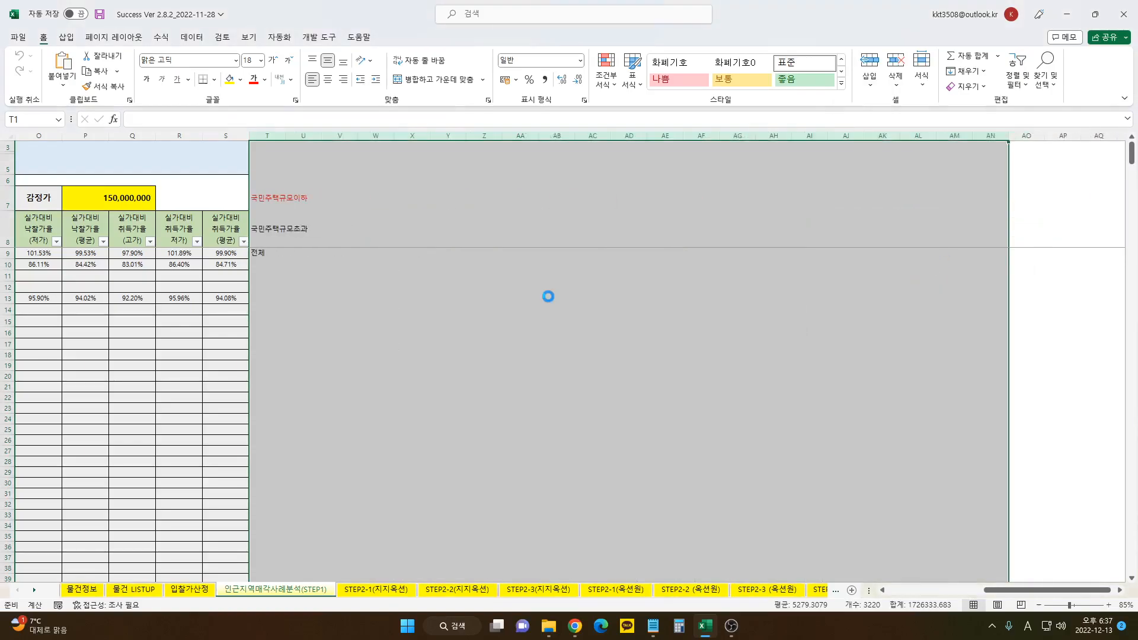
Delete all columns from U to the last column of the STEP1 sheet, keeping the housing-size list in column T.
{"action": "left_click", "coordinate": [303, 135]}
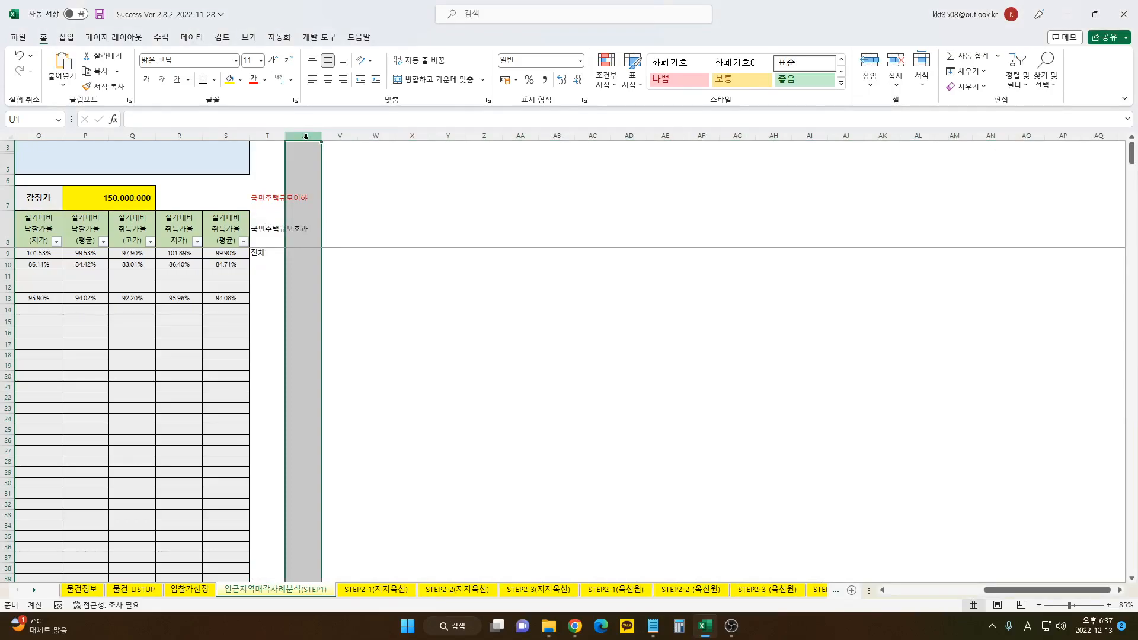
{"action": "key", "text": "ctrl+shift+Right"}
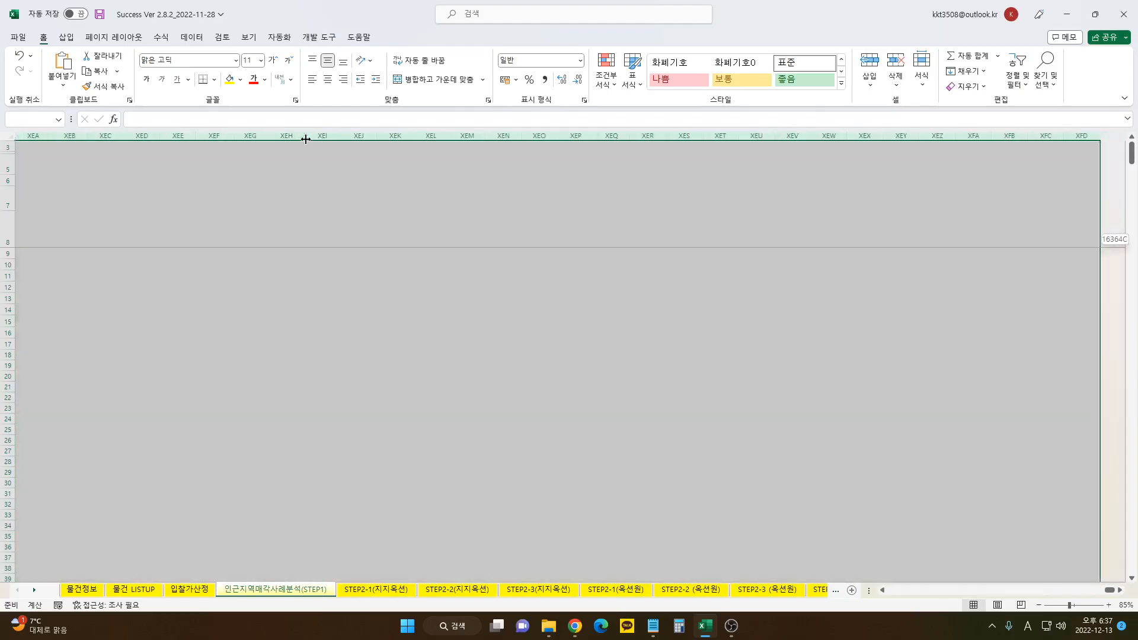
{"action": "right_click", "coordinate": [670, 136]}
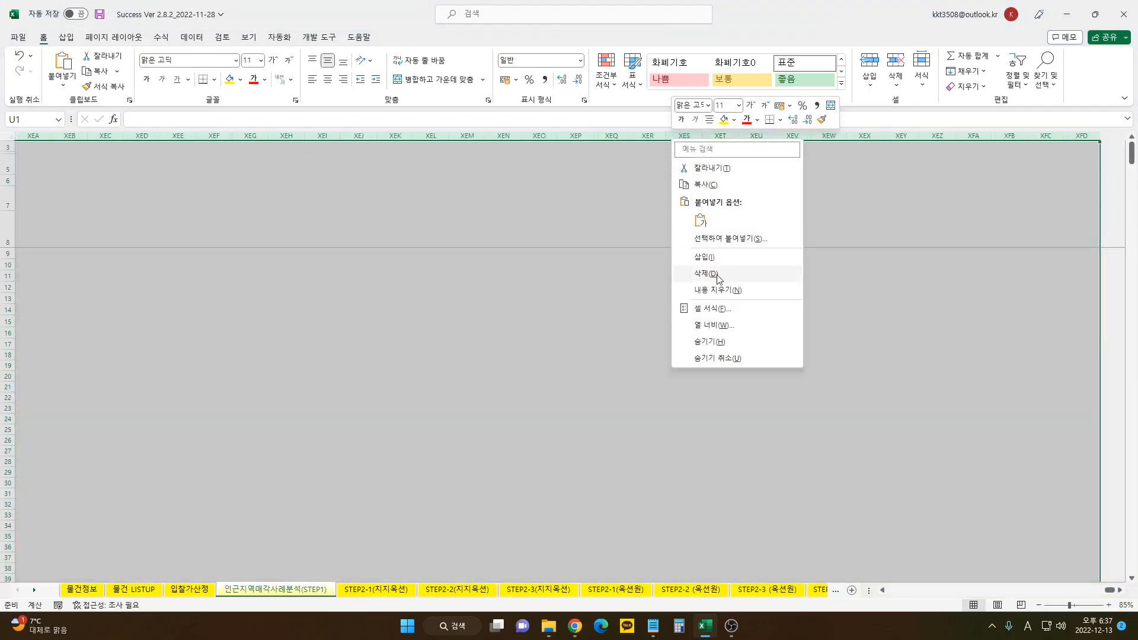
{"action": "left_click", "coordinate": [717, 275]}
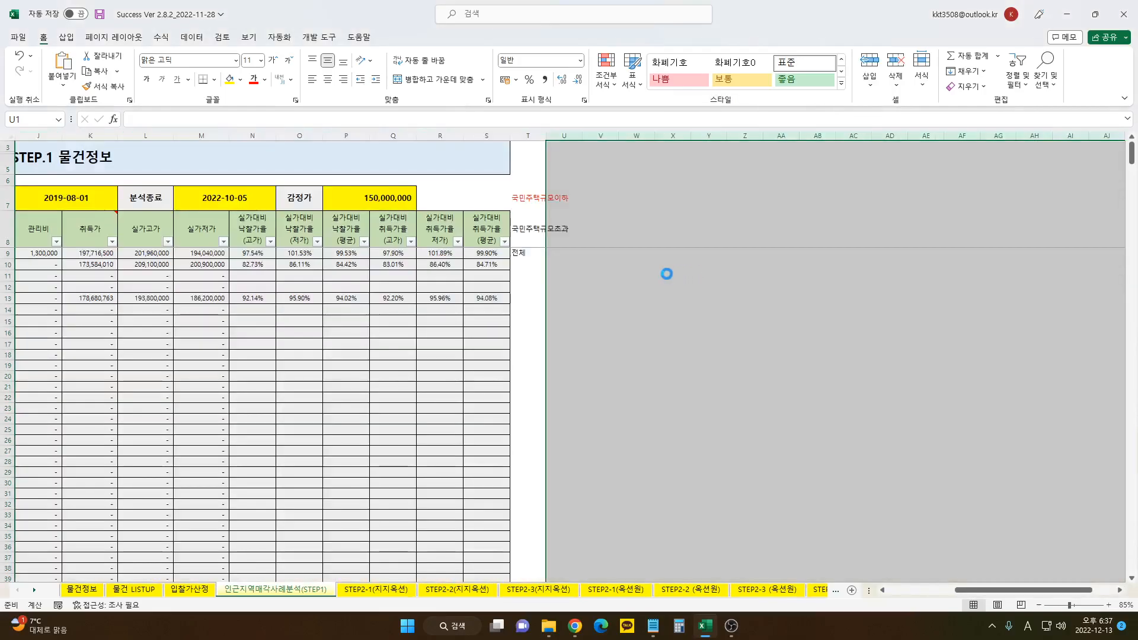
{"action": "left_click", "coordinate": [638, 276]}
{"action": "left_click_drag", "start_coordinate": [564, 310], "coordinate": [24, 356]}
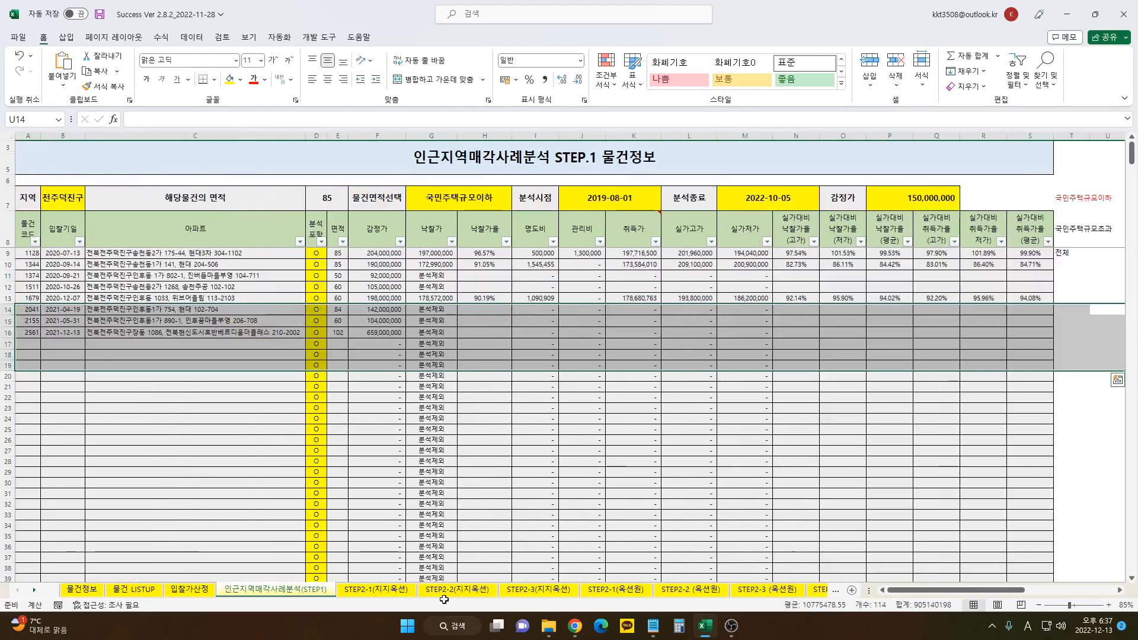
On the STEP3 sheet, delete every column from T to the last column, including the calculation tables beside the data.
{"action": "left_click", "coordinate": [784, 590]}
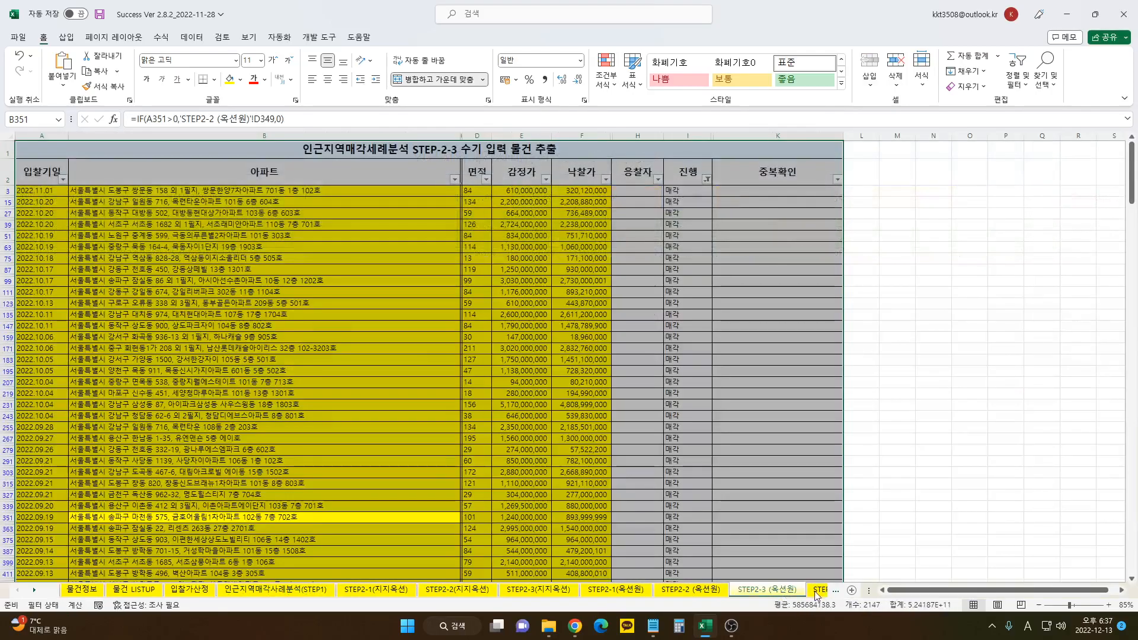
{"action": "left_click", "coordinate": [820, 590]}
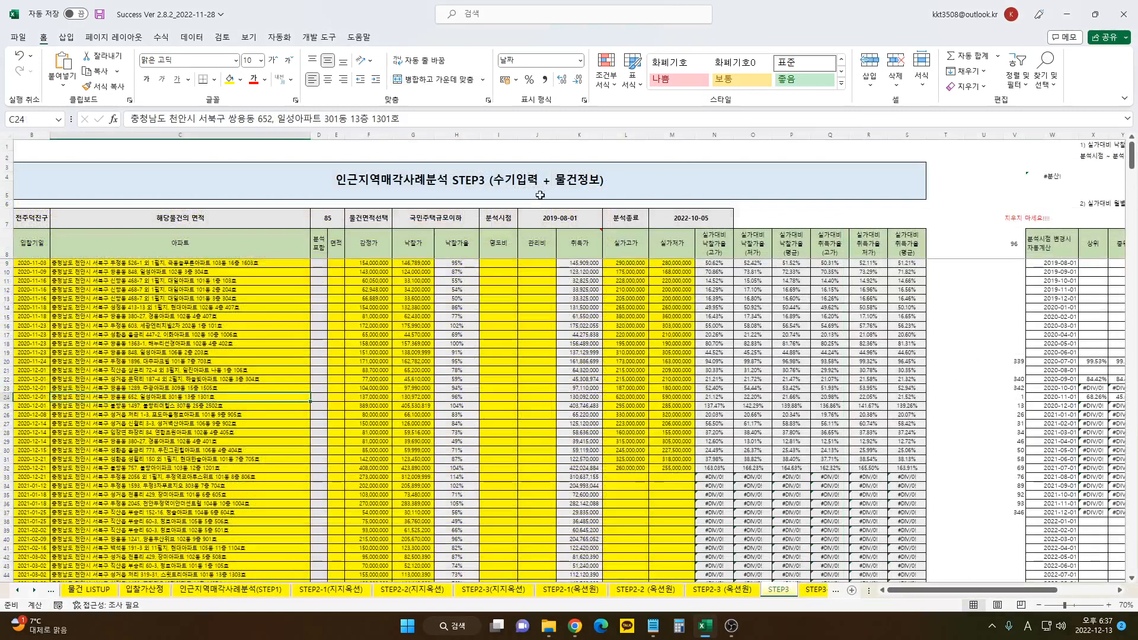
{"action": "left_click", "coordinate": [816, 590]}
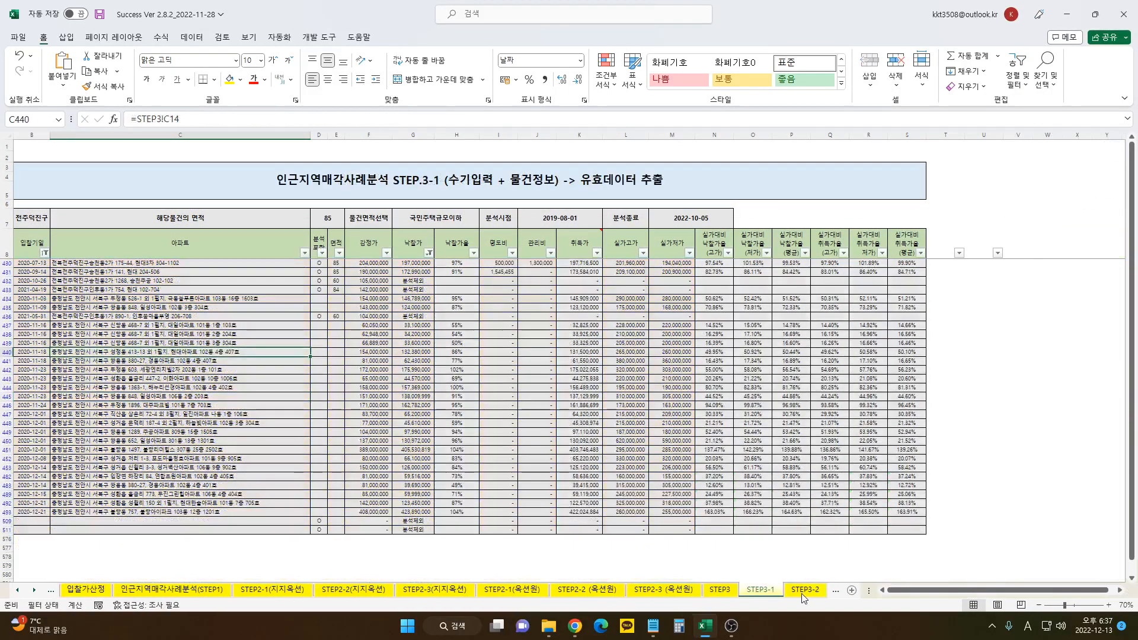
{"action": "left_click", "coordinate": [756, 590]}
{"action": "left_click", "coordinate": [718, 590]}
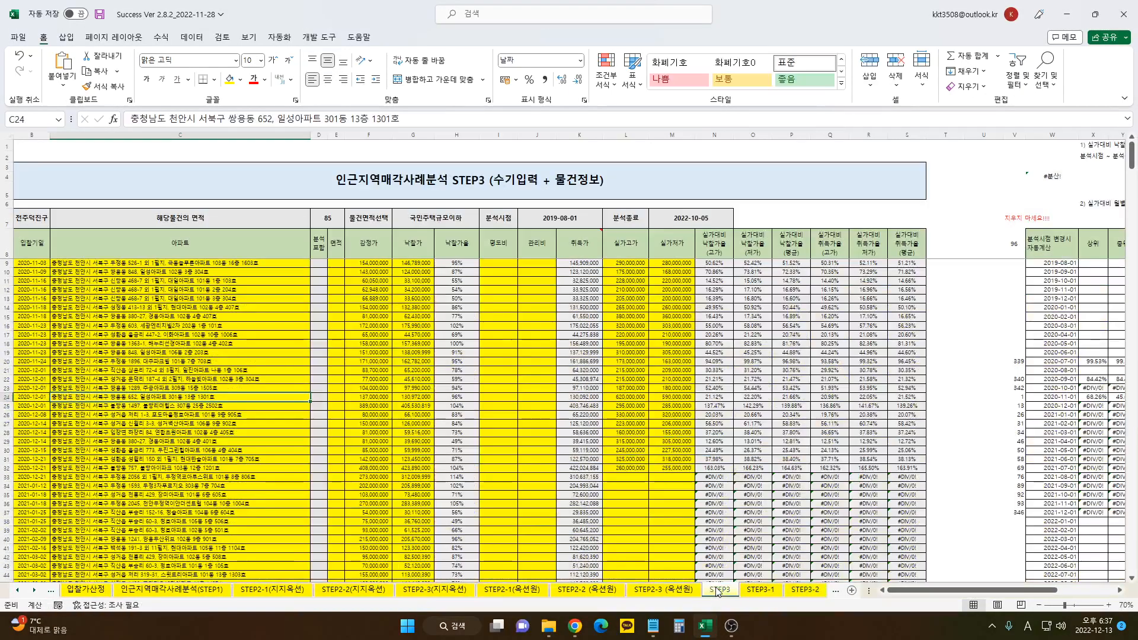
{"action": "left_click", "coordinate": [950, 134]}
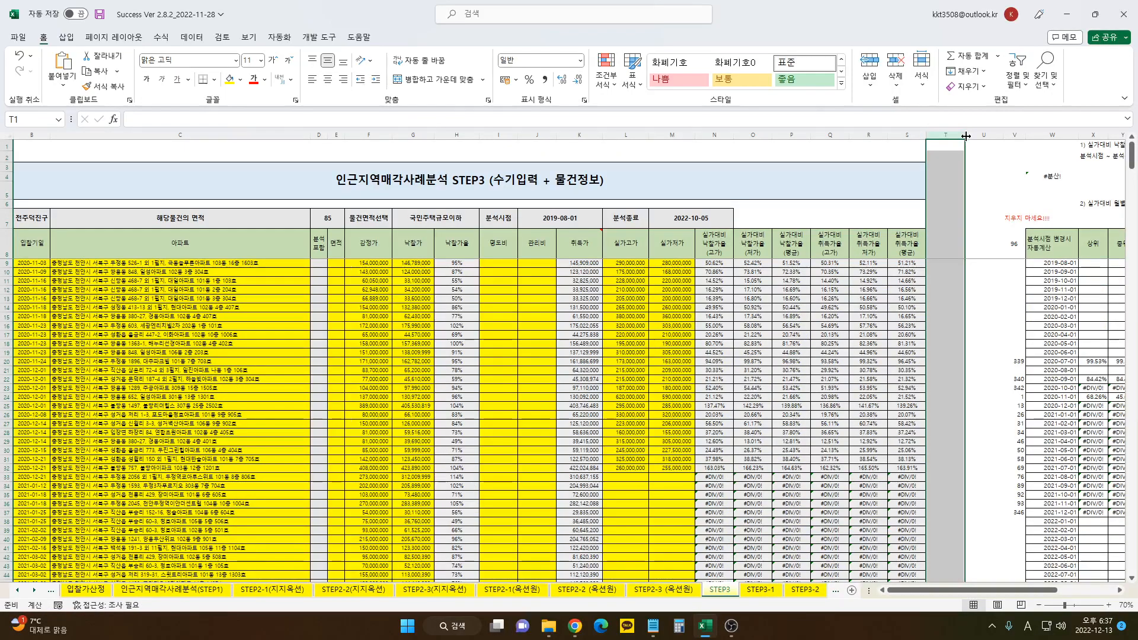
{"action": "key", "text": "ctrl+shift+Right"}
{"action": "key", "text": "ctrl+shift+Right"}
{"action": "key", "text": "ctrl+shift+Right"}
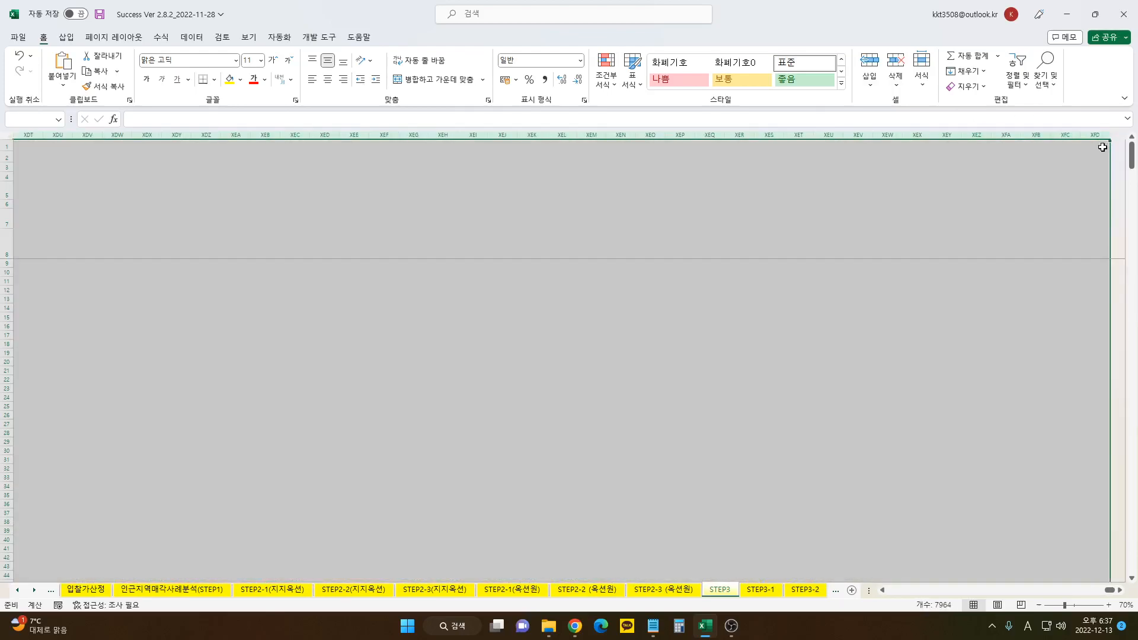
{"action": "right_click", "coordinate": [977, 136]}
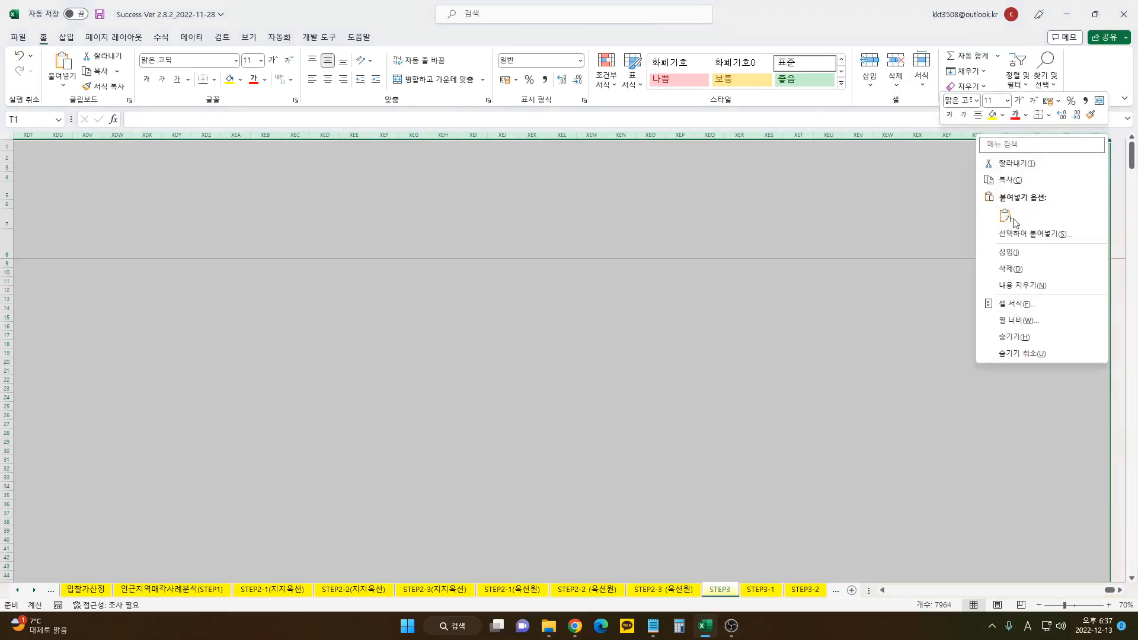
{"action": "left_click", "coordinate": [1010, 270]}
{"action": "left_click", "coordinate": [717, 309]}
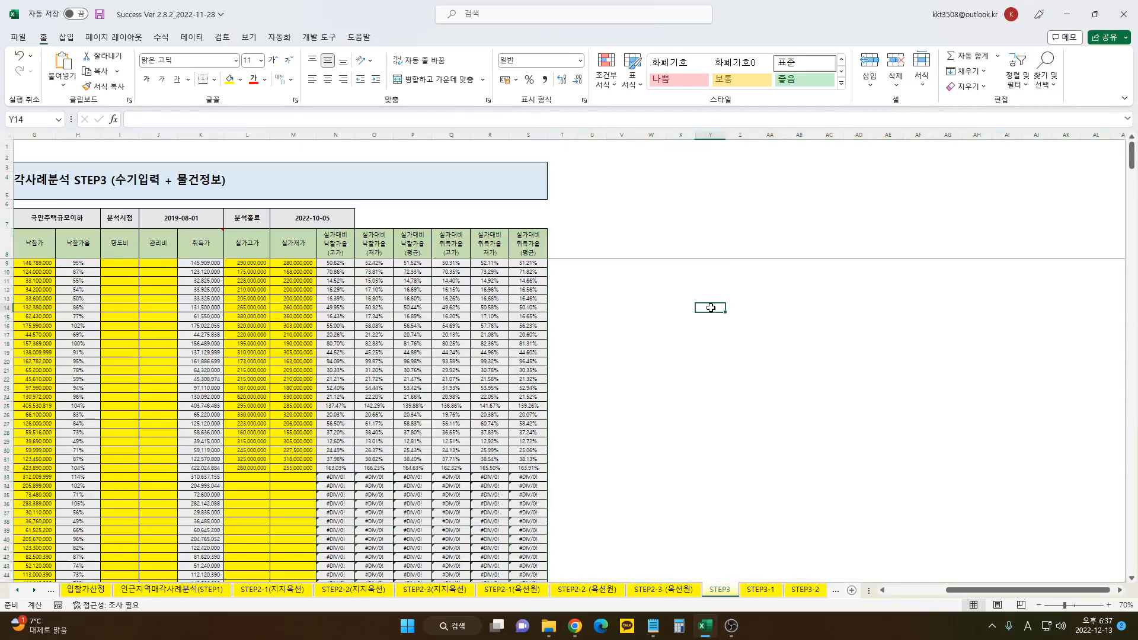
{"action": "left_click_drag", "start_coordinate": [589, 397], "coordinate": [9, 423]}
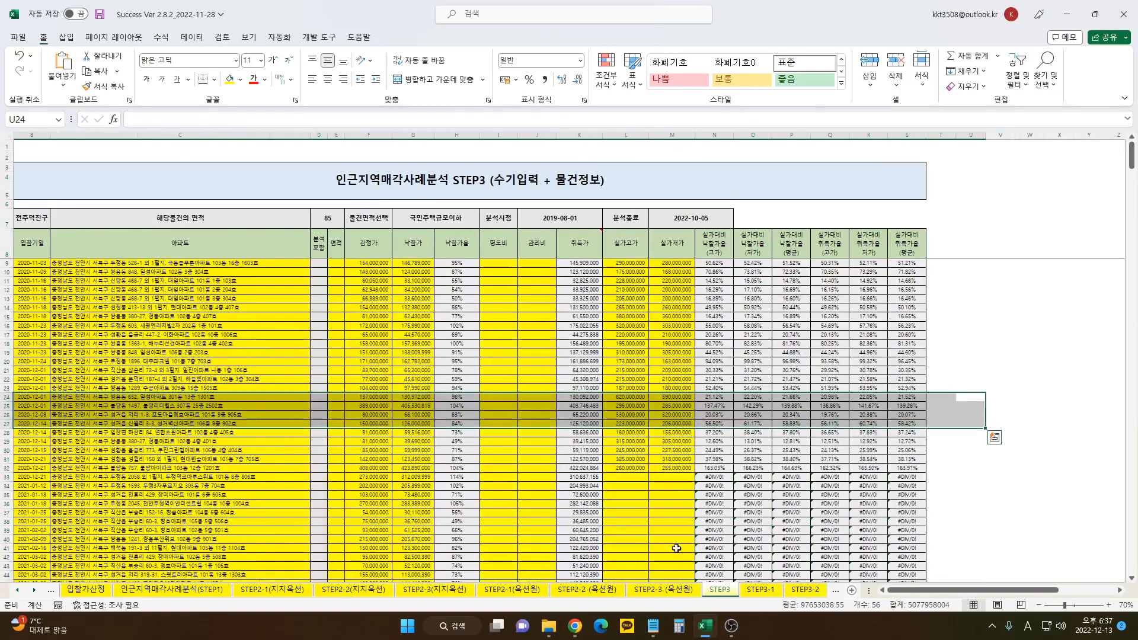
On the STEP3-1 sheet, delete every column from T to the last column to remove the #REF! cells beside the data.
{"action": "left_click", "coordinate": [761, 589]}
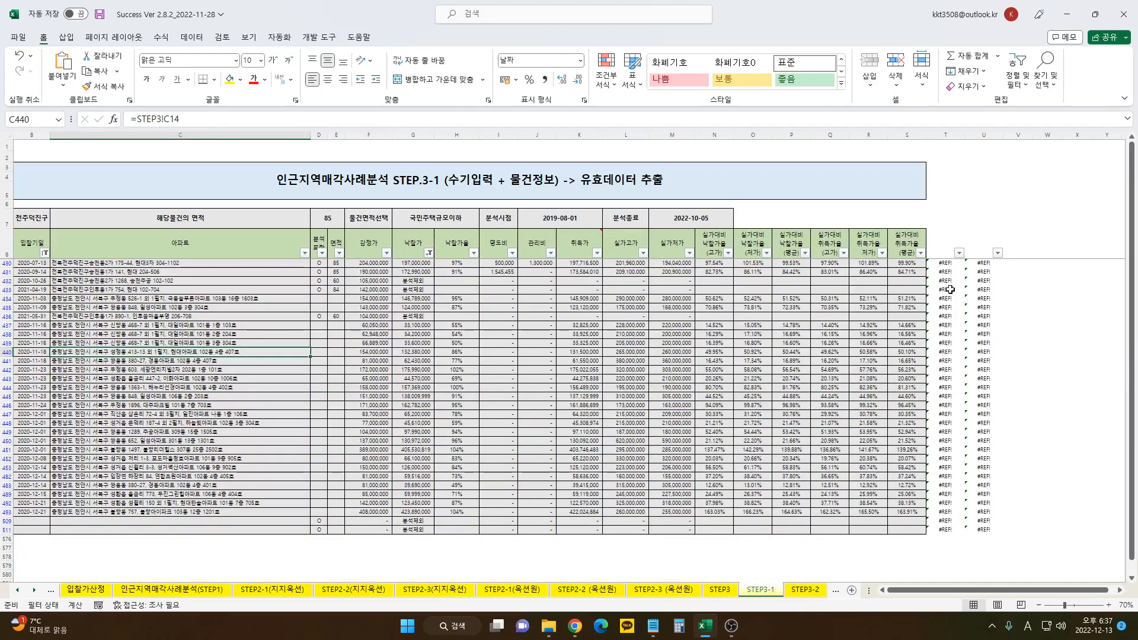
{"action": "left_click_drag", "start_coordinate": [948, 287], "coordinate": [972, 389]}
{"action": "key", "text": "ctrl+Page_Up"}
{"action": "left_click", "coordinate": [760, 589]}
{"action": "key", "text": "ctrl+v"}
{"action": "mouse_move", "coordinate": [945, 134]}
{"action": "left_mouse_down"}
{"action": "mouse_move", "coordinate": [997, 133]}
{"action": "mouse_move", "coordinate": [957, 135]}
{"action": "left_mouse_up"}
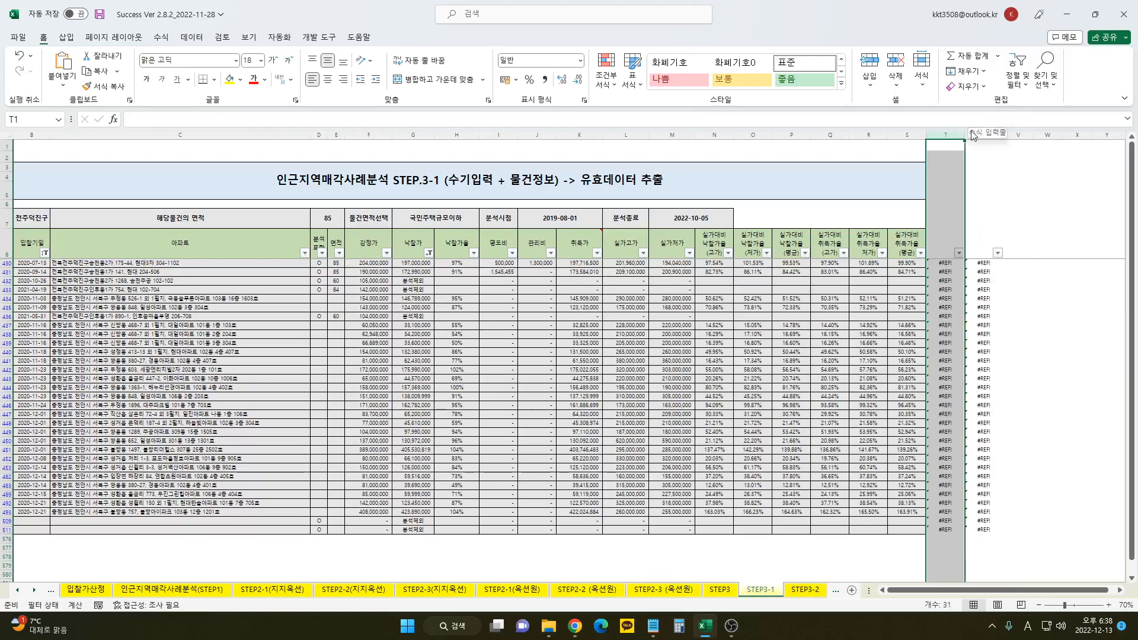
{"action": "key", "text": "ctrl+shift+Right"}
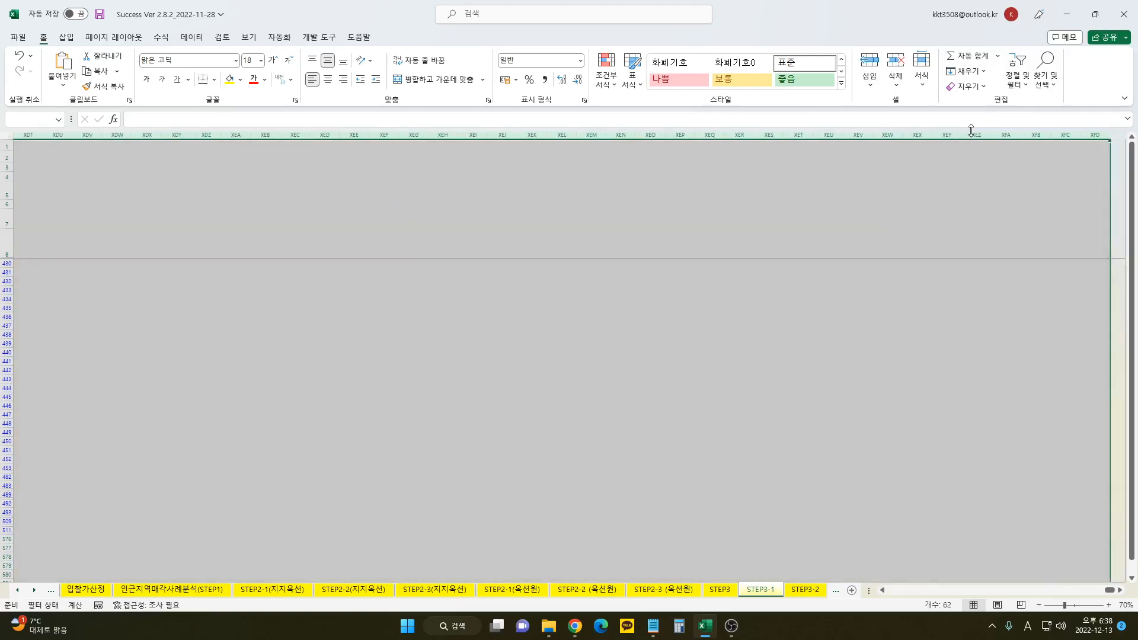
{"action": "right_click", "coordinate": [1014, 139]}
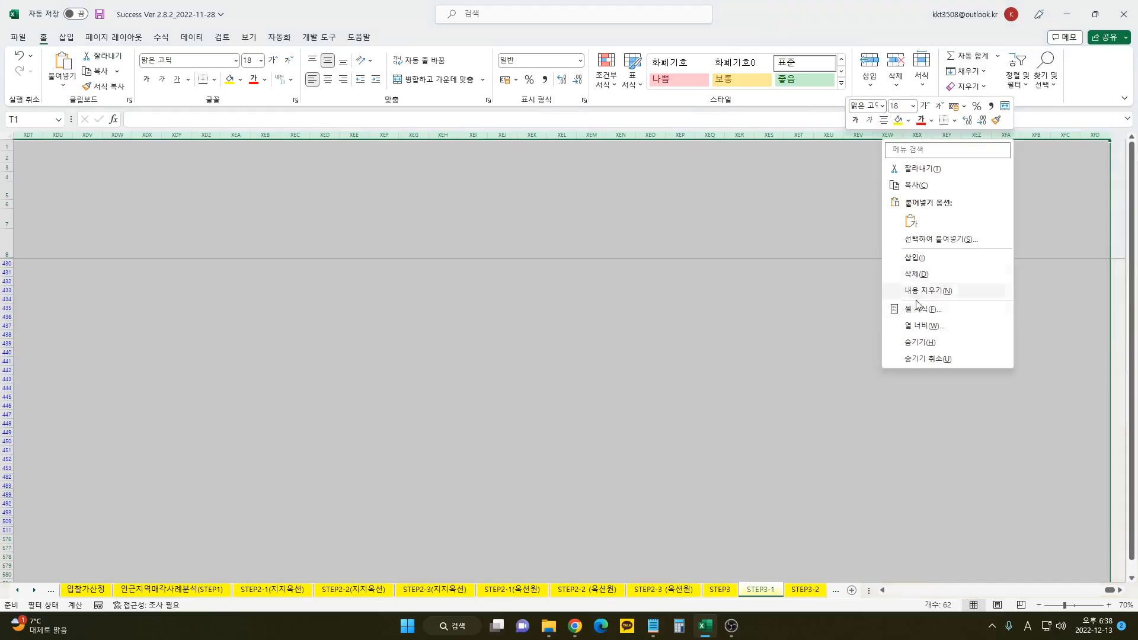
{"action": "left_click", "coordinate": [940, 275]}
{"action": "left_click", "coordinate": [747, 309]}
{"action": "left_click_drag", "start_coordinate": [574, 334], "coordinate": [2, 343]}
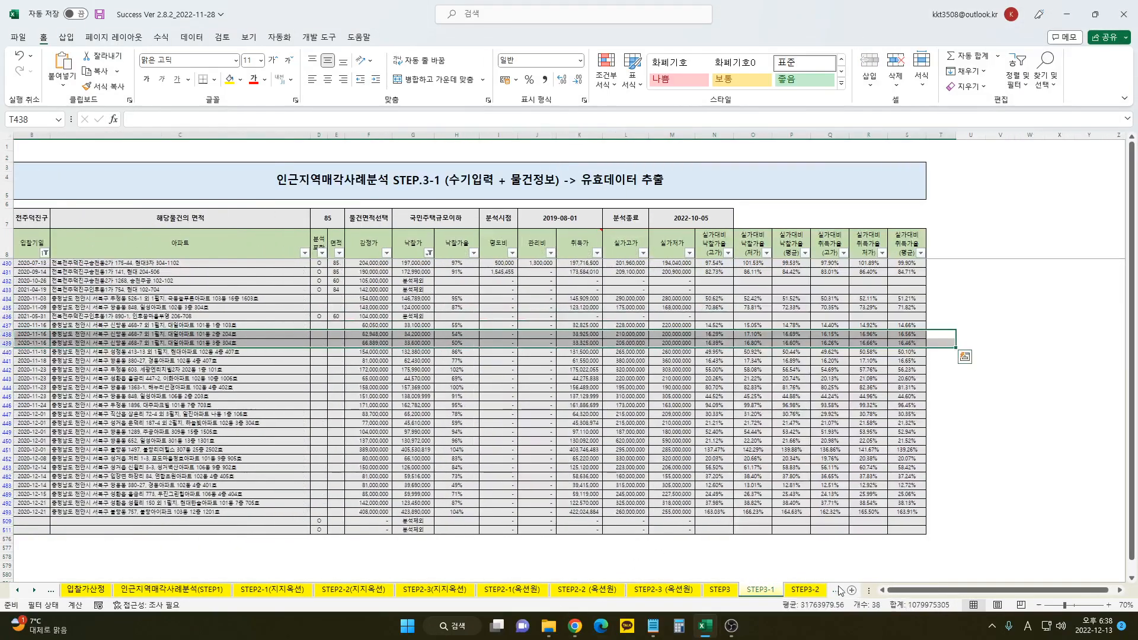
On the STEP3-2 sheet, examine the monthly and cumulative rate tables in columns W to AL and their formulas.
{"action": "left_click", "coordinate": [817, 590]}
{"action": "left_click_drag", "start_coordinate": [689, 340], "coordinate": [1049, 391]}
{"action": "left_click_drag", "start_coordinate": [915, 268], "coordinate": [1043, 404]}
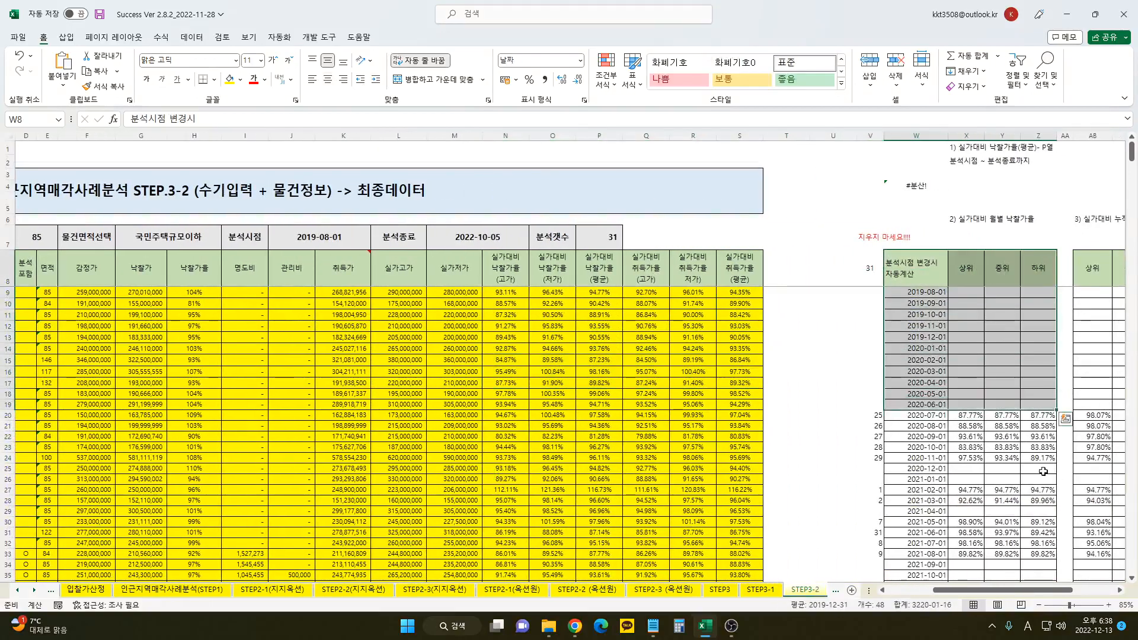
{"action": "left_click_drag", "start_coordinate": [921, 359], "coordinate": [1051, 393]}
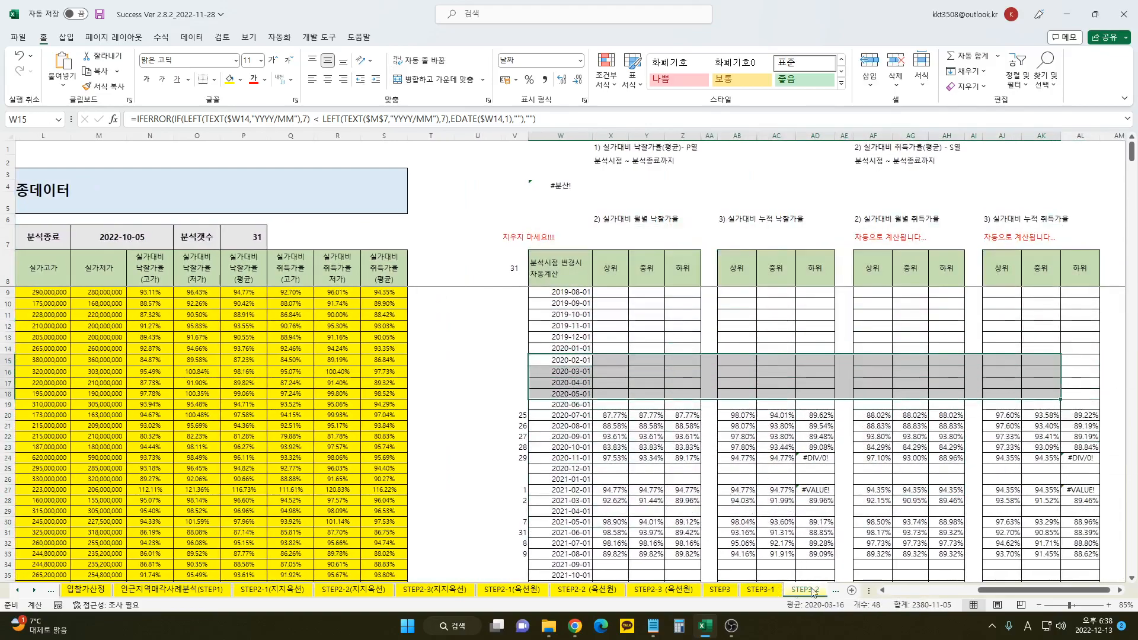
{"action": "left_click", "coordinate": [782, 325]}
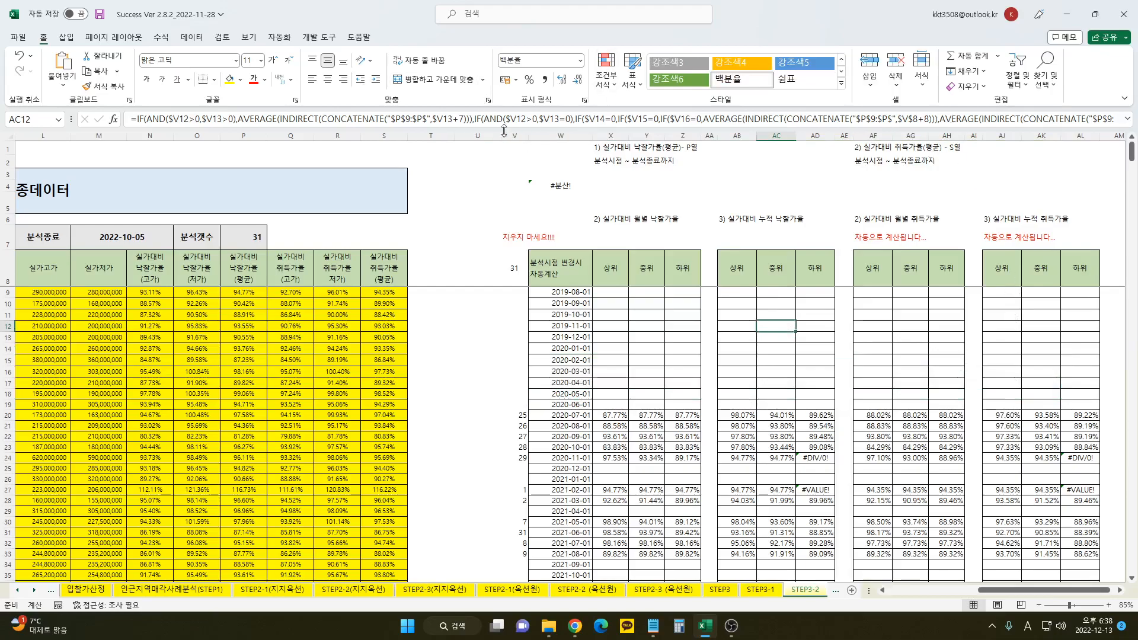
{"action": "left_click", "coordinate": [1017, 349]}
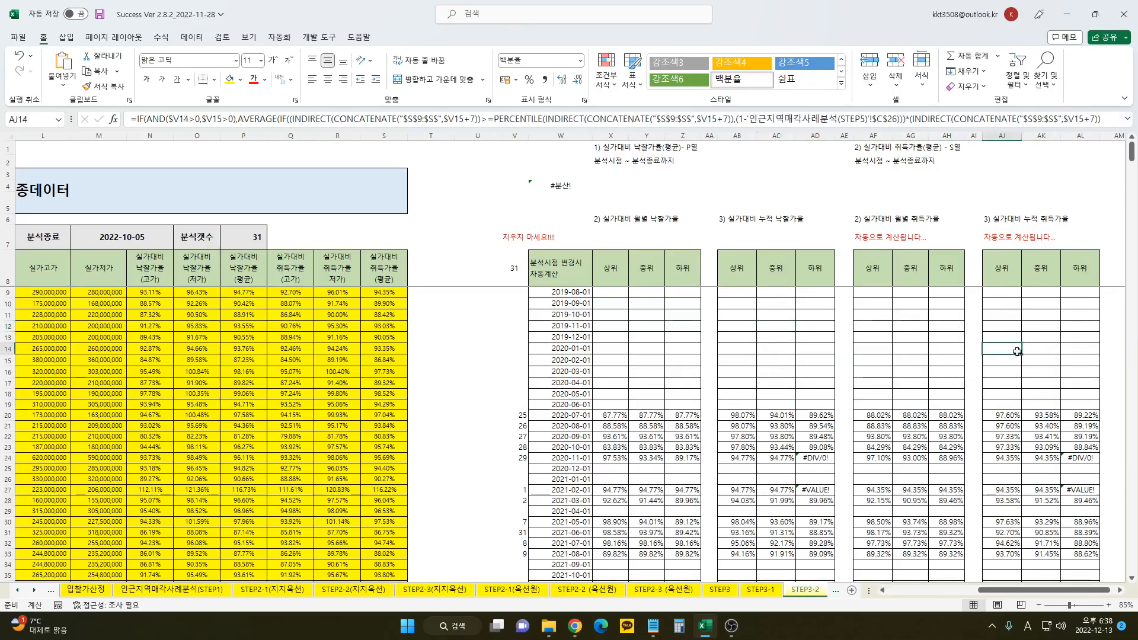
On the STEP3-2 sheet, copy the text "<PERCENTILE" from the formula in cell AL21.
{"action": "left_click", "coordinate": [1054, 427]}
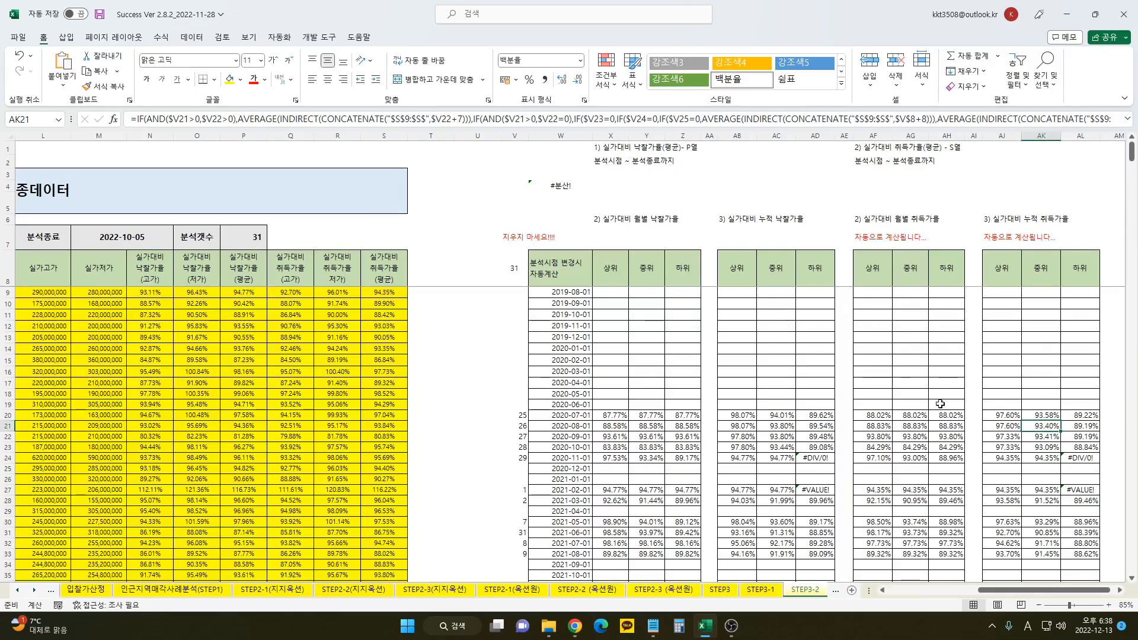
{"action": "left_click", "coordinate": [1070, 424]}
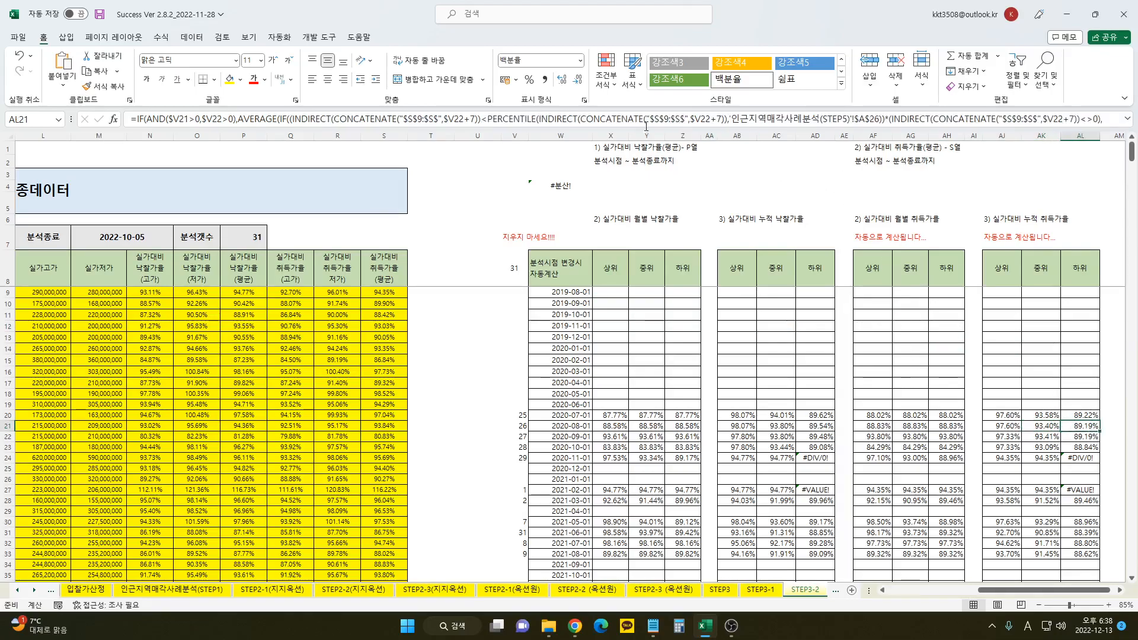
{"action": "left_click_drag", "start_coordinate": [481, 119], "coordinate": [538, 117]}
{"action": "key", "text": "ctrl+c"}
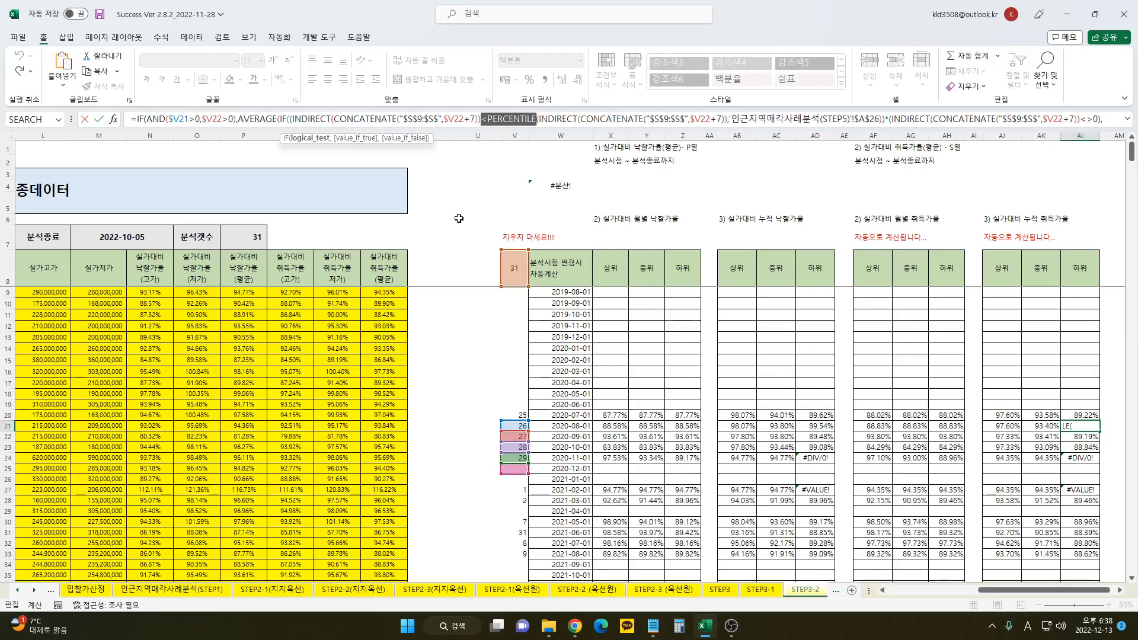
{"action": "key", "text": "Escape"}
In columns V to AL of STEP3-2, replace every "<PERCENTILE" in the formulas with "<=PERCENTILE".
{"action": "left_click_drag", "start_coordinate": [514, 135], "coordinate": [1043, 108]}
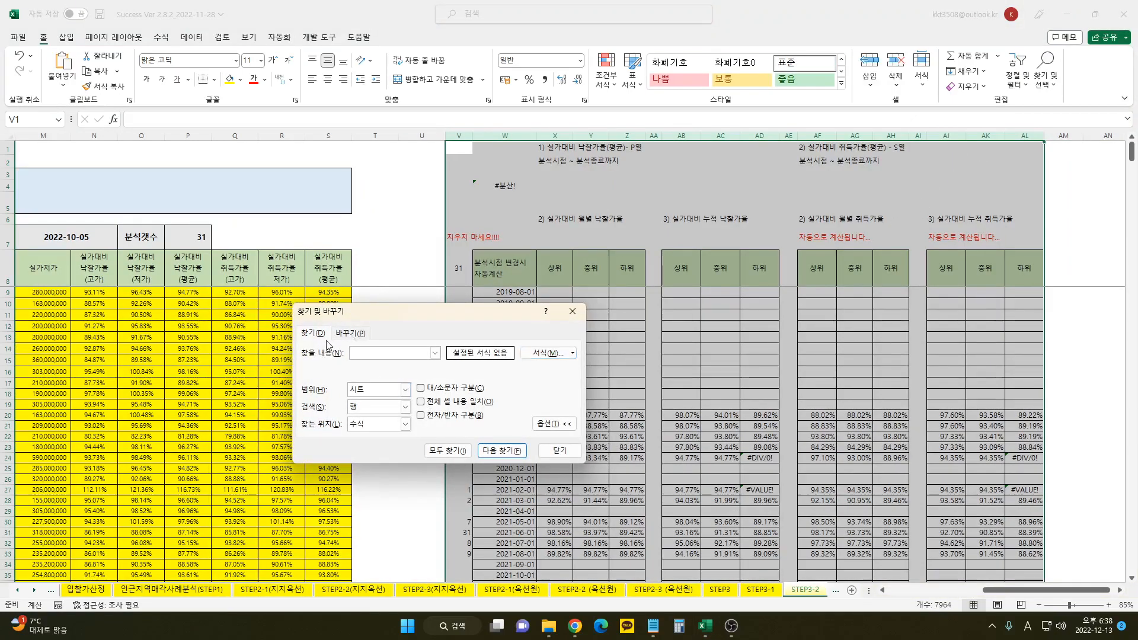
{"action": "left_click", "coordinate": [358, 333]}
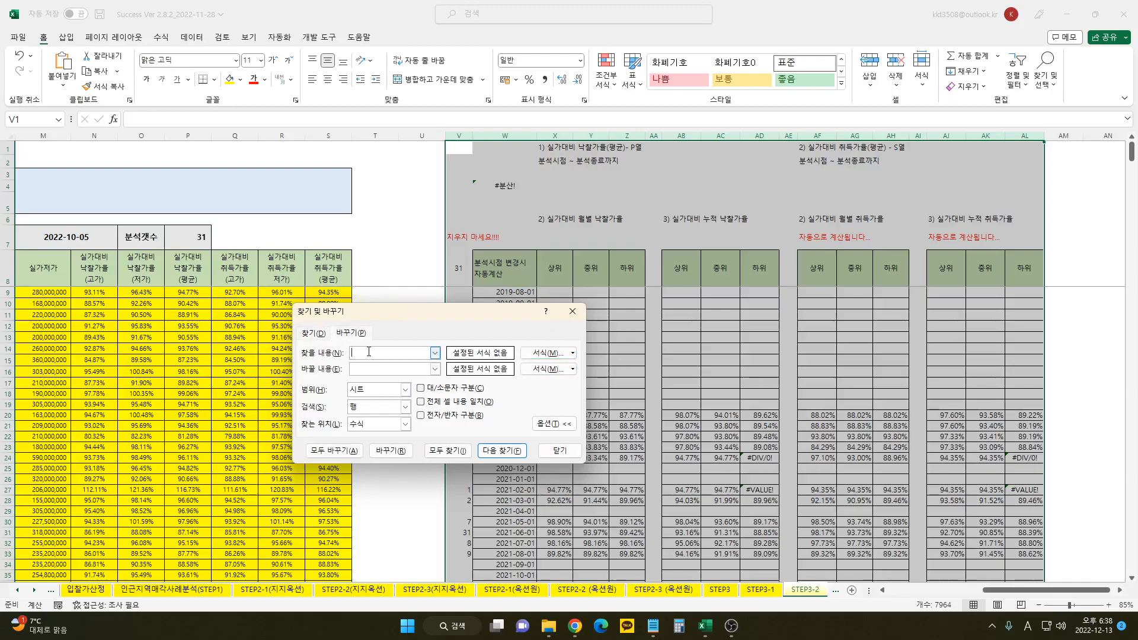
{"action": "key", "text": "ctrl+v"}
{"action": "left_click_drag", "start_coordinate": [399, 353], "coordinate": [350, 353]}
{"action": "key", "text": "ctrl+c"}
{"action": "left_click", "coordinate": [366, 367]}
{"action": "key", "text": "ctrl+v"}
{"action": "type", "text": "="}
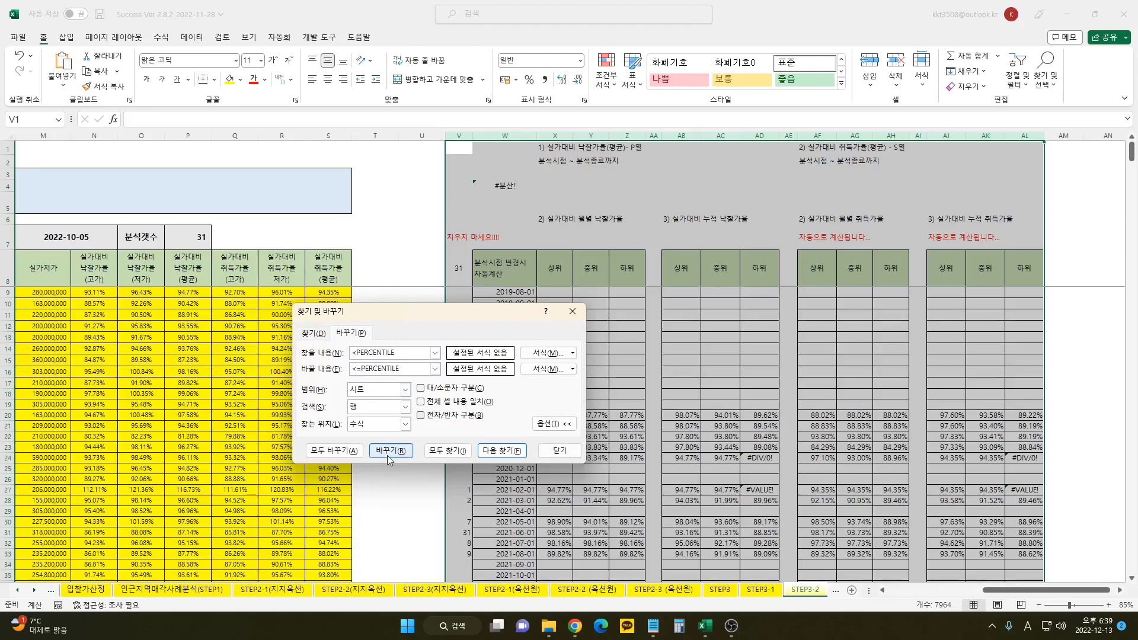
{"action": "left_click", "coordinate": [328, 457]}
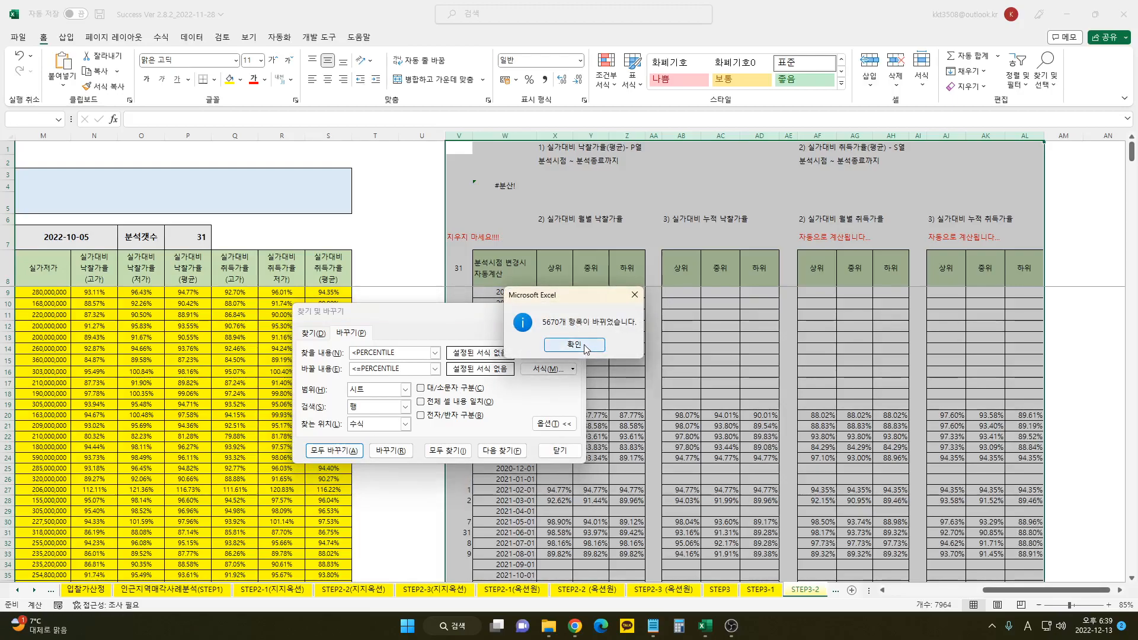
{"action": "left_click", "coordinate": [573, 344]}
{"action": "left_click", "coordinate": [560, 450]}
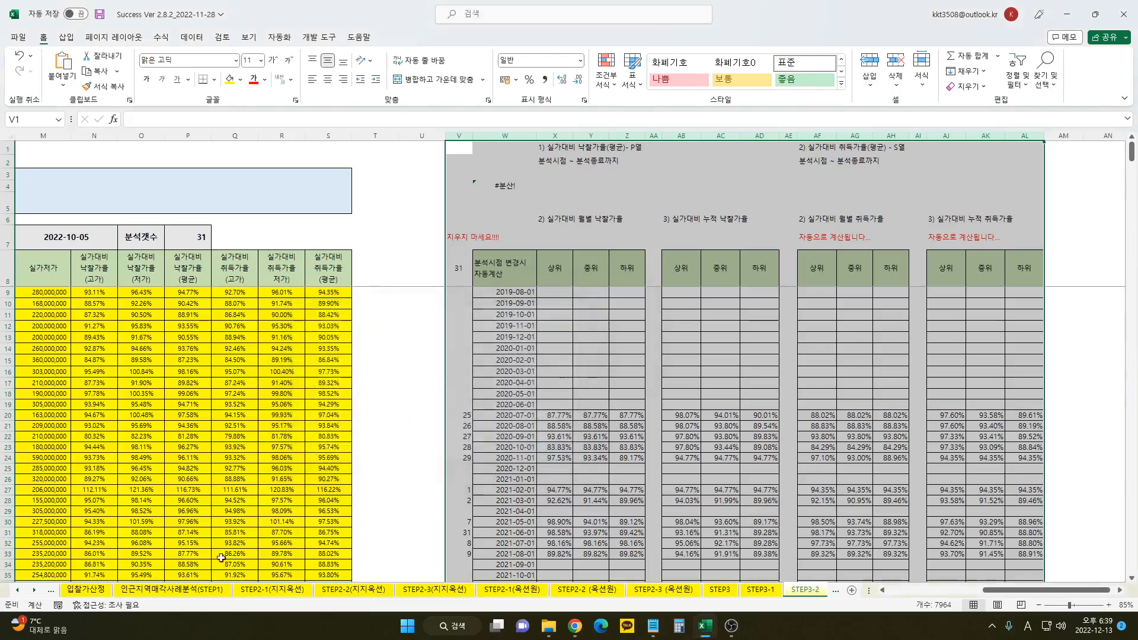
On the 인근지역매각사례분석(STEP5) sheet, delete the upper line chart of 시장강도 and 낙찰가율(물건정보).
{"action": "left_click", "coordinate": [35, 590]}
{"action": "scroll", "coordinate": [516, 590], "scroll_direction": "down", "scroll_amount": 2}
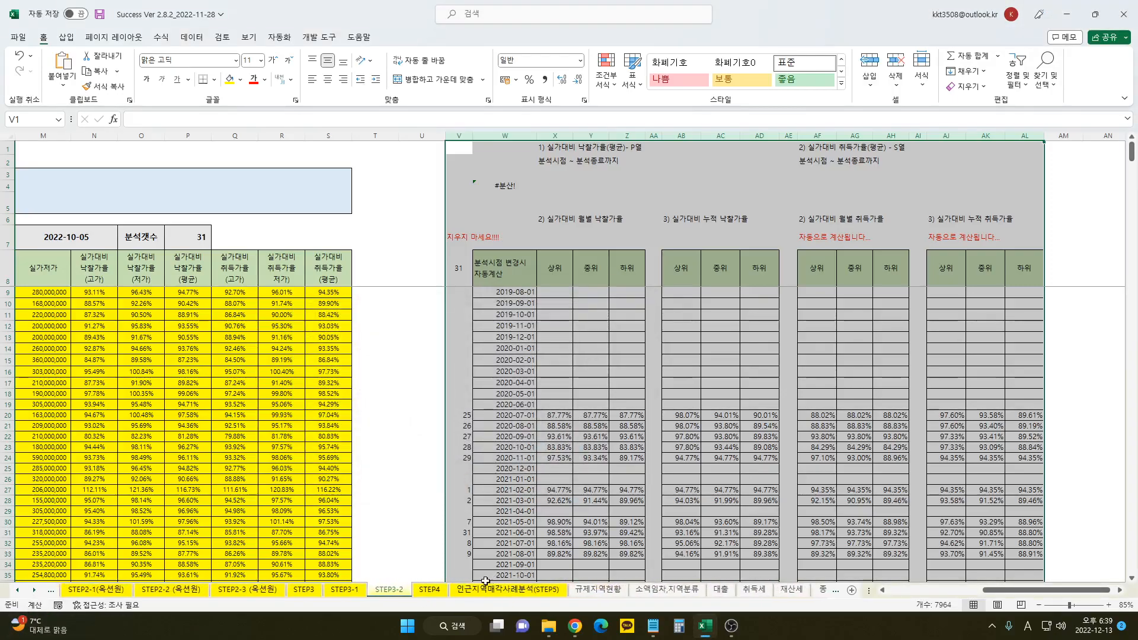
{"action": "left_click", "coordinate": [476, 595]}
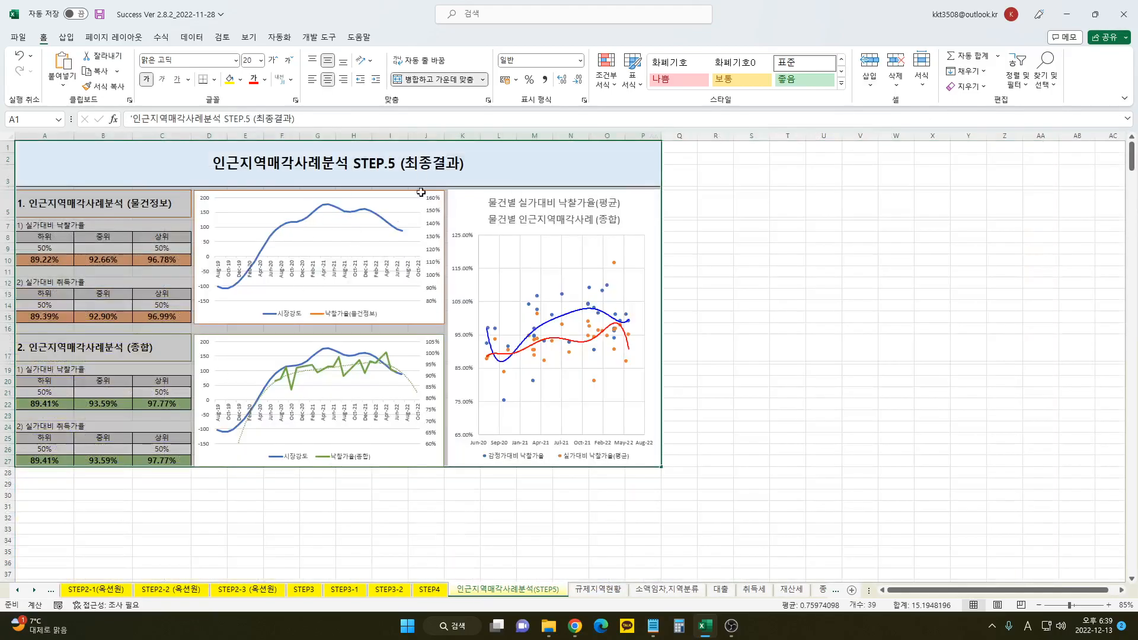
{"action": "left_click", "coordinate": [268, 495]}
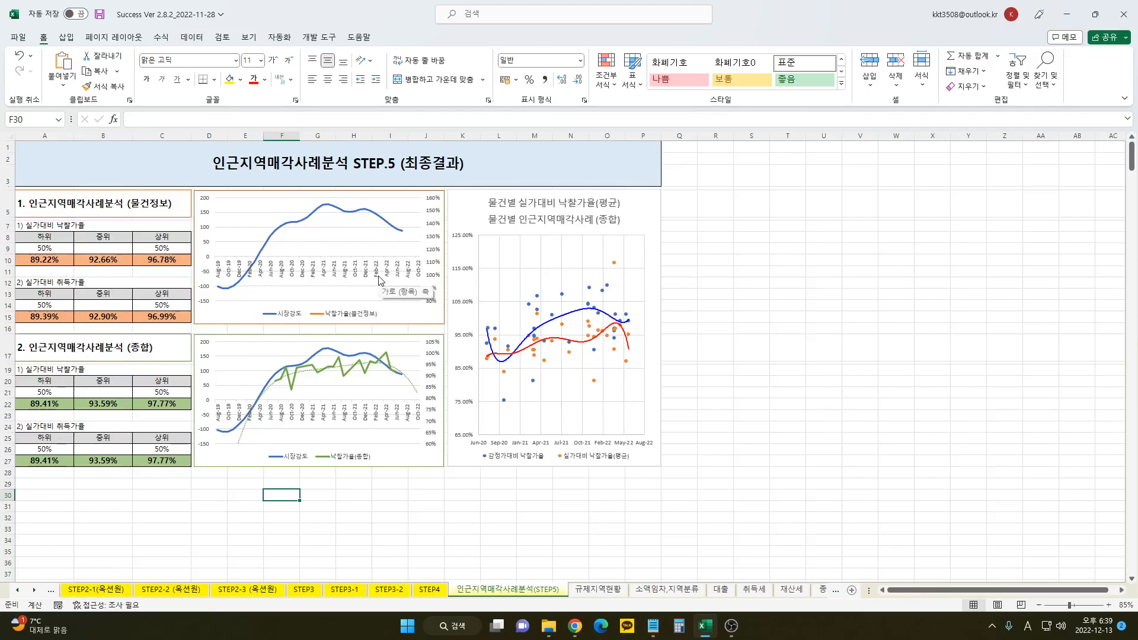
{"action": "left_click", "coordinate": [410, 323]}
{"action": "key", "text": "Delete"}
Stretch the remaining 낙찰가율(종합) line chart upward to fill the space of the deleted chart.
{"action": "left_click", "coordinate": [389, 338]}
{"action": "left_click_drag", "start_coordinate": [318, 334], "coordinate": [343, 192]}
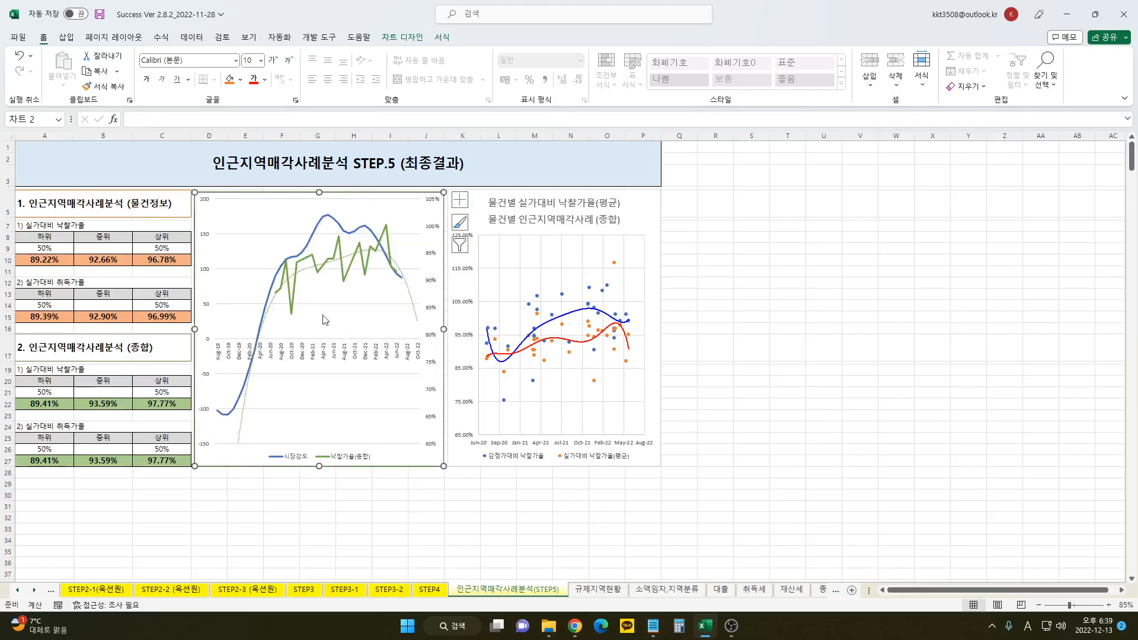
{"action": "left_click", "coordinate": [342, 514]}
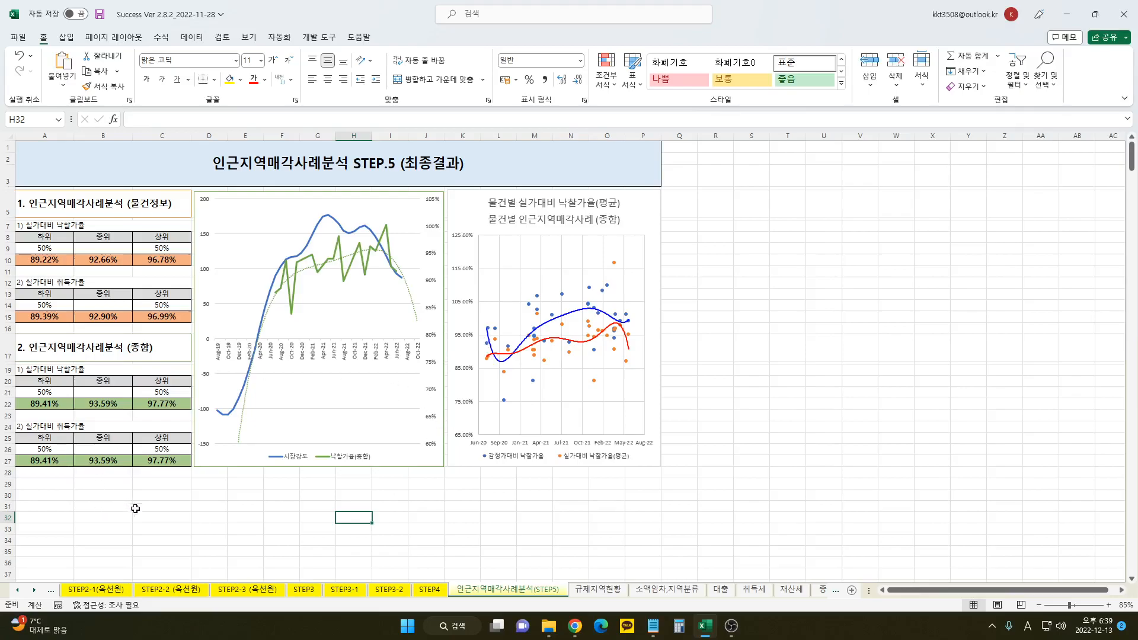
{"action": "left_click", "coordinate": [156, 527]}
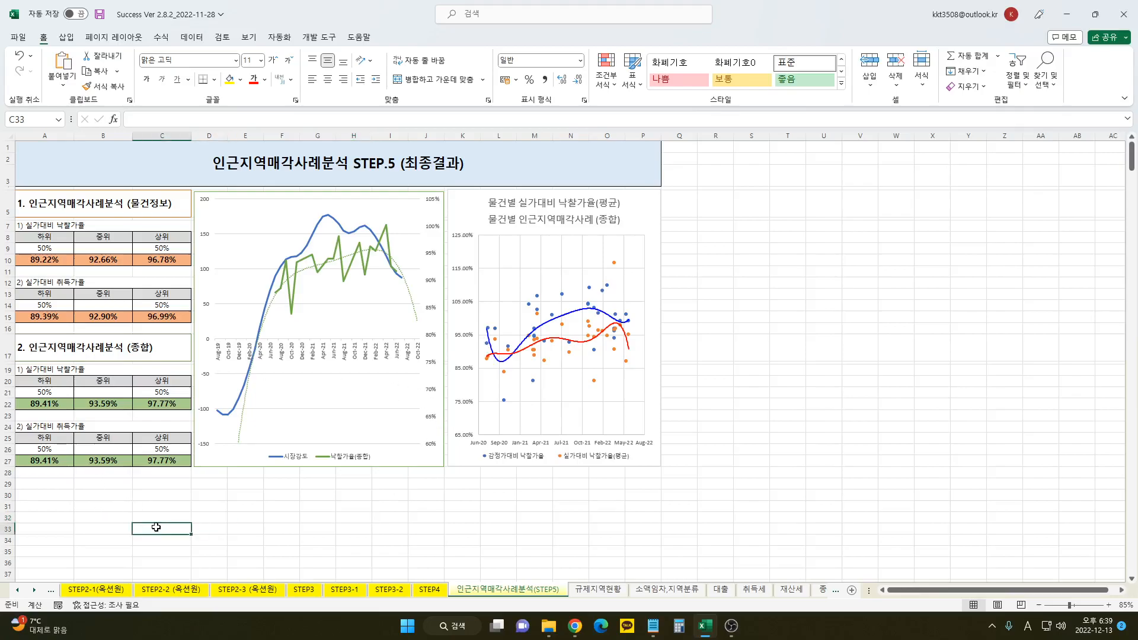
Align the line chart's upper and lower edges with the scatter chart beside it.
{"action": "left_click", "coordinate": [384, 194]}
{"action": "left_click_drag", "start_coordinate": [384, 194], "coordinate": [384, 192]}
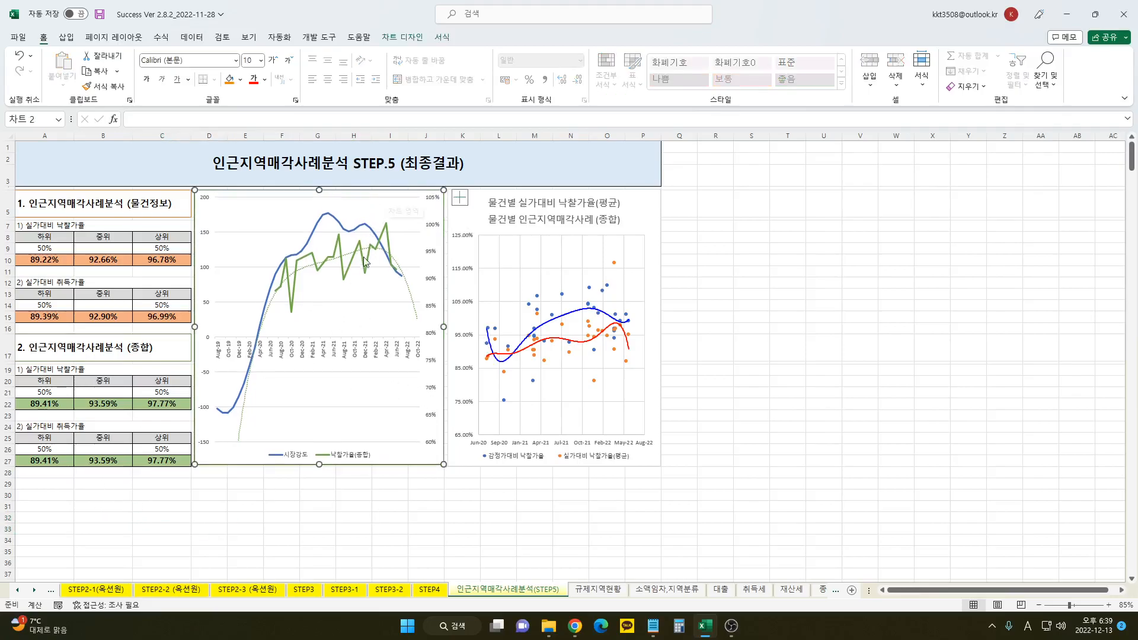
{"action": "left_click_drag", "start_coordinate": [326, 469], "coordinate": [319, 466]}
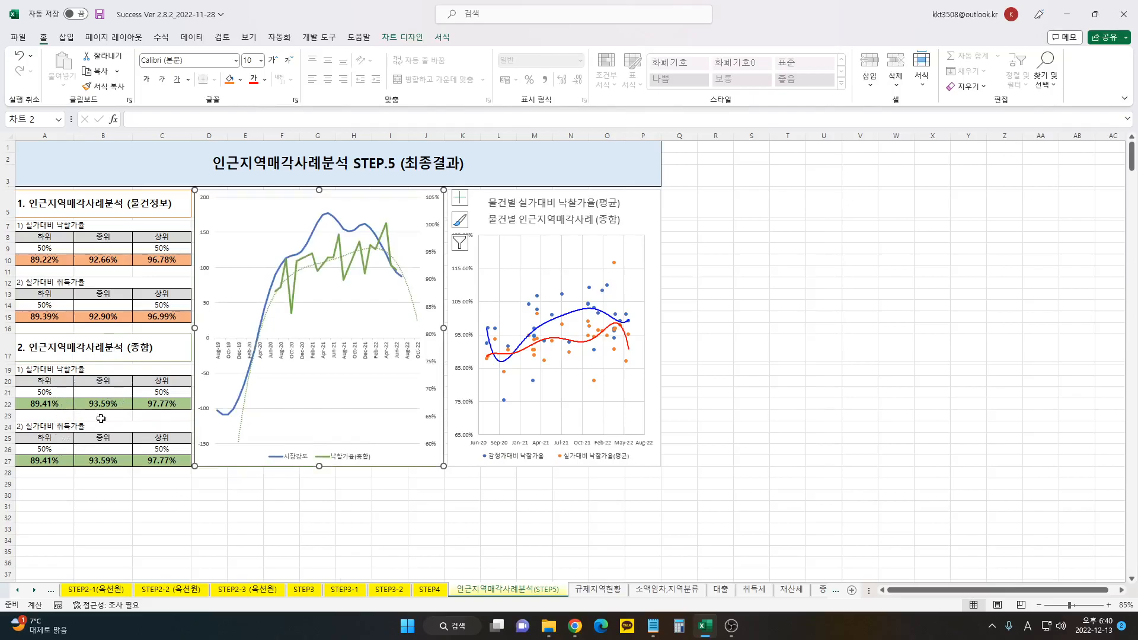
{"action": "left_click", "coordinate": [356, 526]}
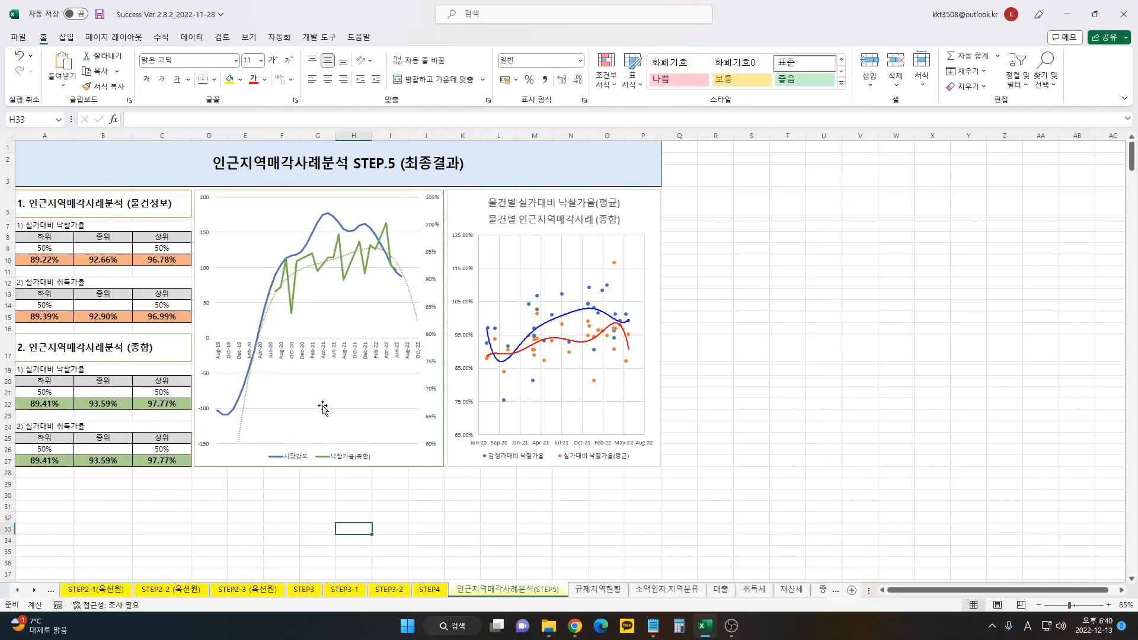
Save the changes to the existing workbook Success Ver 2.8.2_2022-11-28.
{"action": "left_click", "coordinate": [613, 252]}
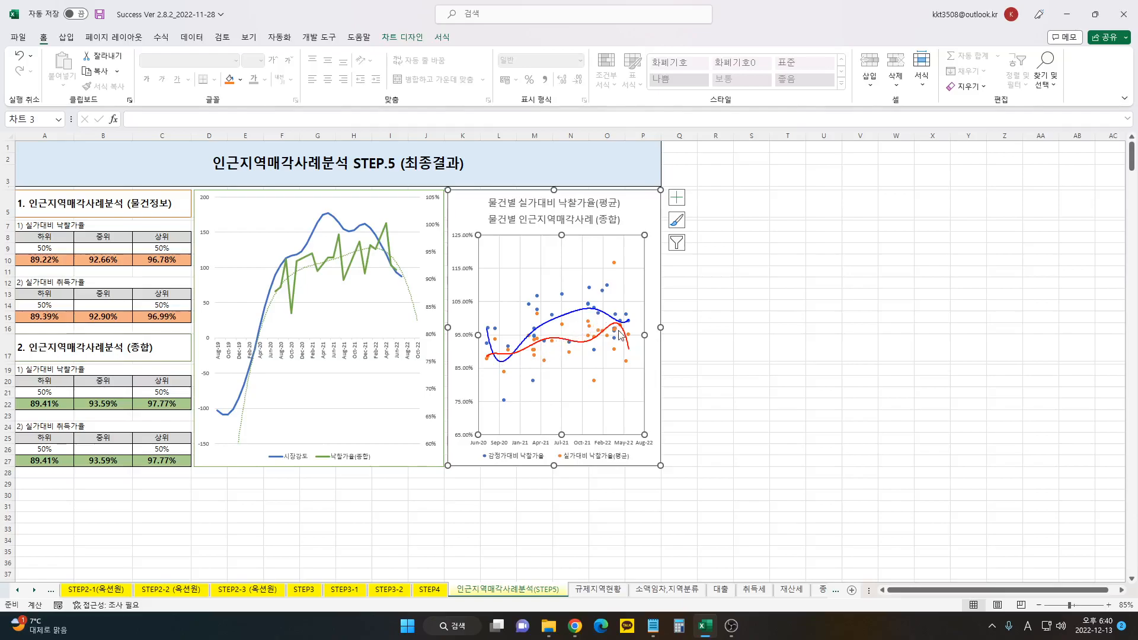
{"action": "left_click", "coordinate": [390, 517]}
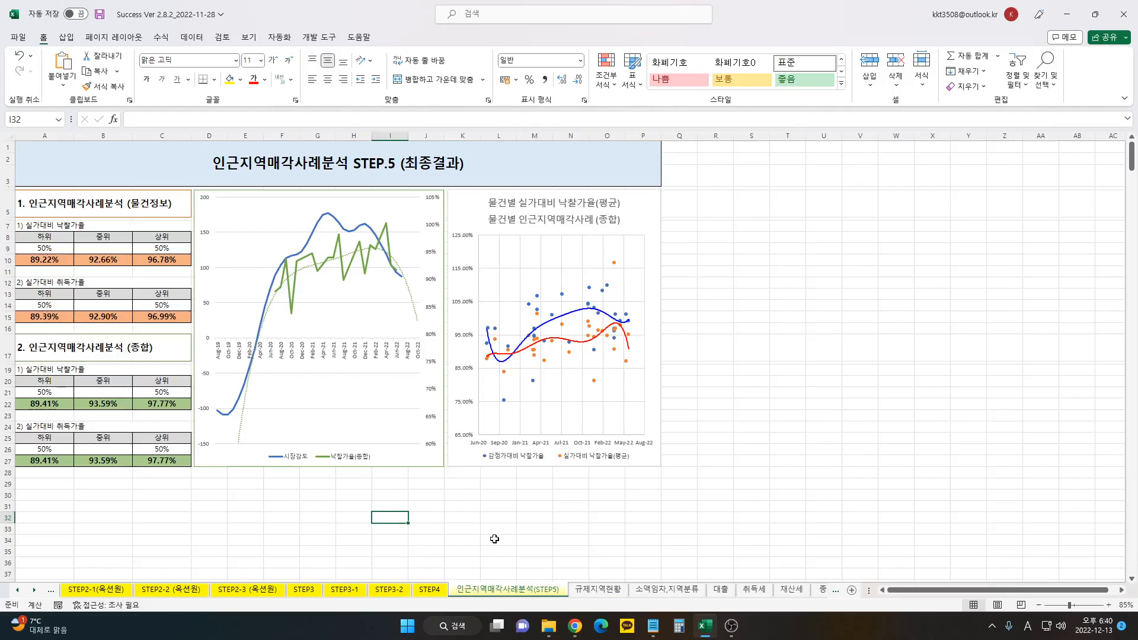
{"action": "left_click", "coordinate": [567, 539]}
{"action": "left_click", "coordinate": [99, 14]}
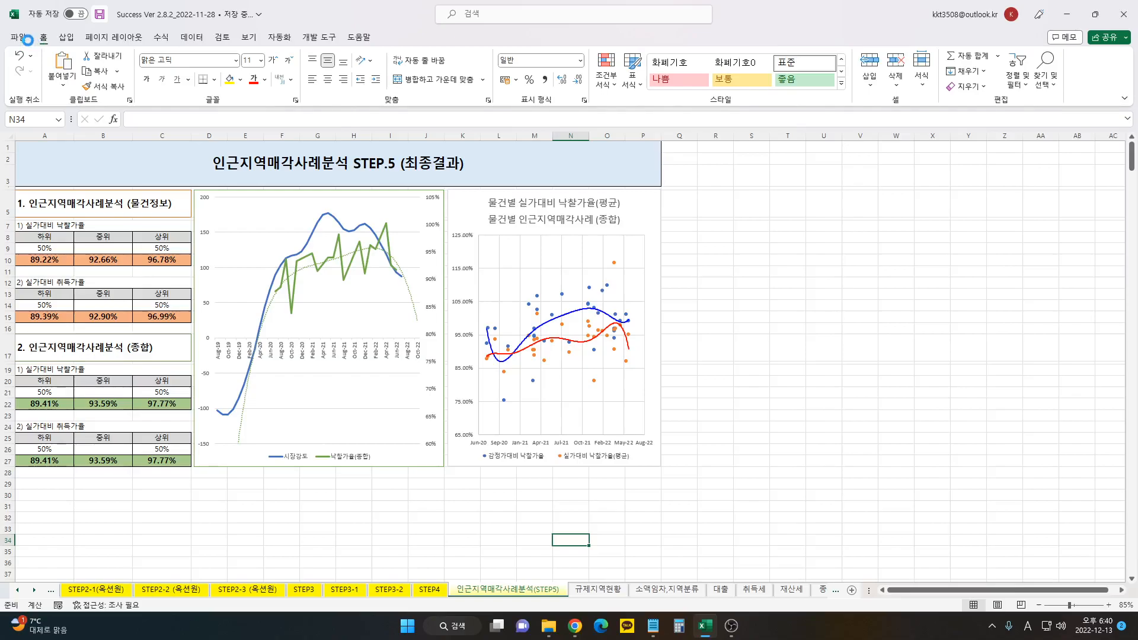
Save the workbook in the same folder under the new name Success Ver 2.8.3_2022-12-13.
{"action": "left_click", "coordinate": [24, 38]}
{"action": "left_click", "coordinate": [58, 211]}
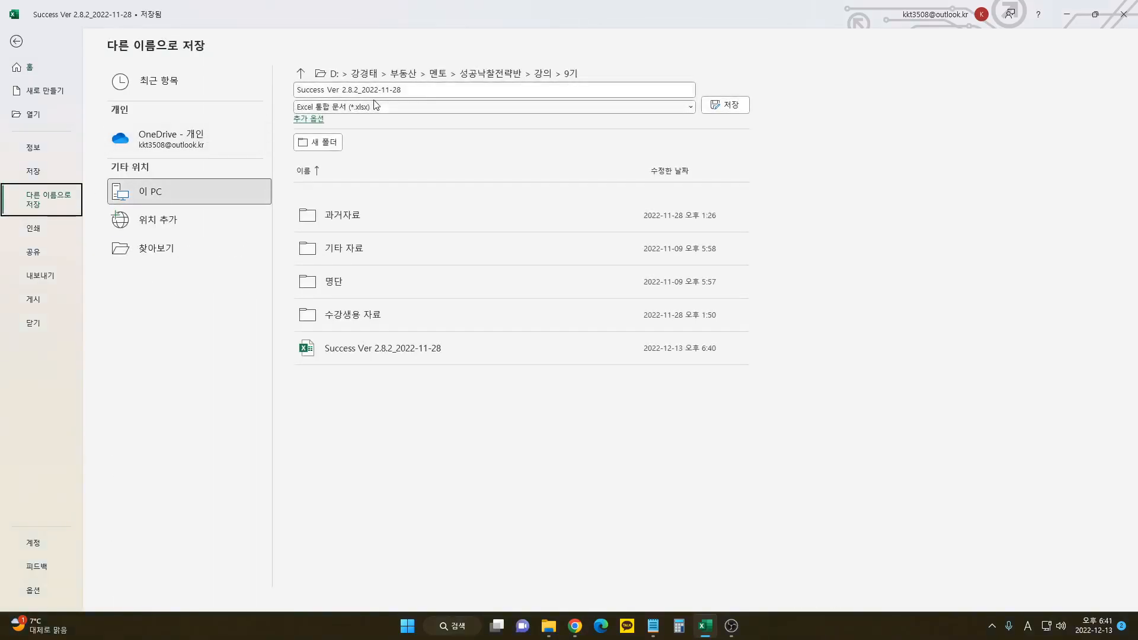
{"action": "left_click", "coordinate": [354, 90]}
{"action": "key", "text": "BackSpace"}
{"action": "type", "text": "3"}
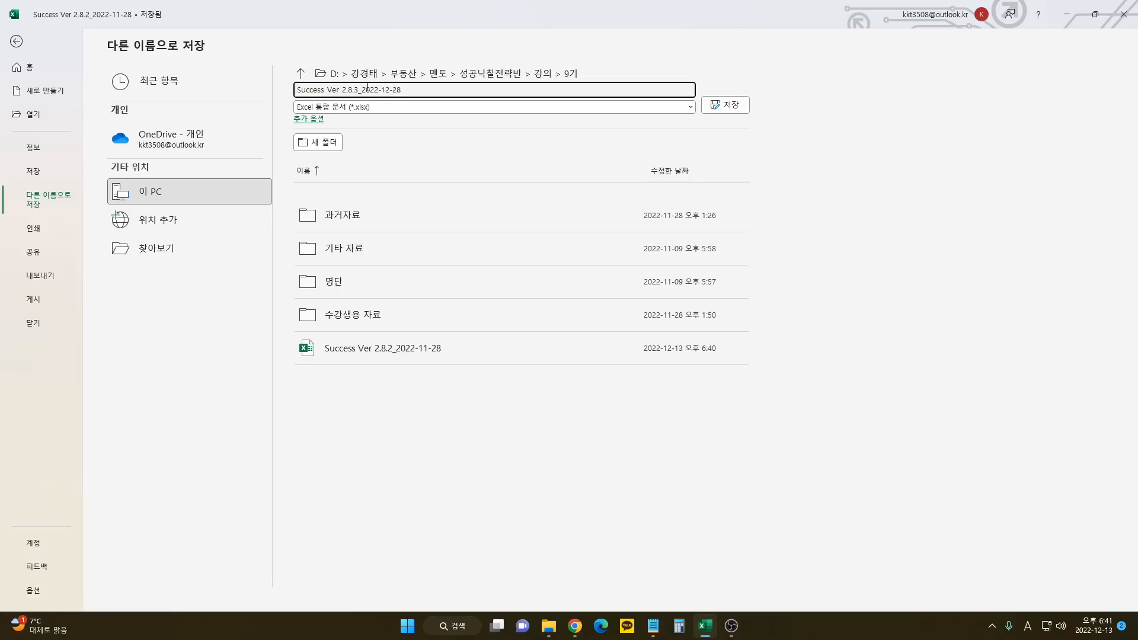
{"action": "key", "text": "Delete"}
{"action": "key", "text": "Delete"}
{"action": "key", "text": "Return"}
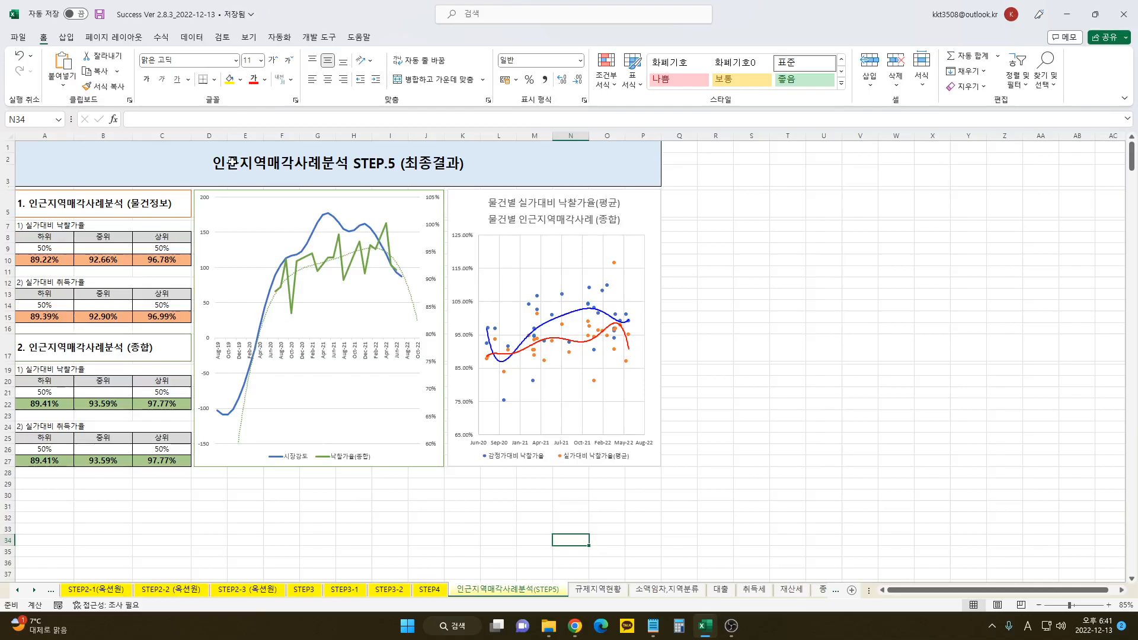
Close the workbook and reopen Success Ver 2.8.3_2022-12-13 from the 9기 folder in File Explorer.
{"action": "left_click", "coordinate": [1122, 13]}
{"action": "left_click", "coordinate": [508, 328]}
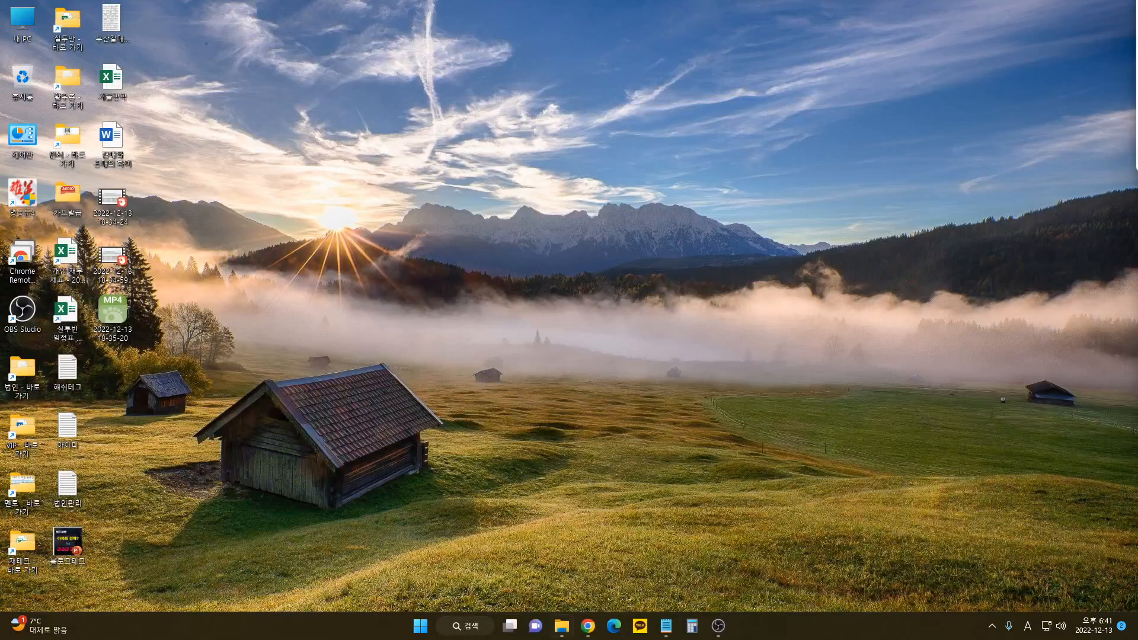
{"action": "left_click", "coordinate": [563, 614]}
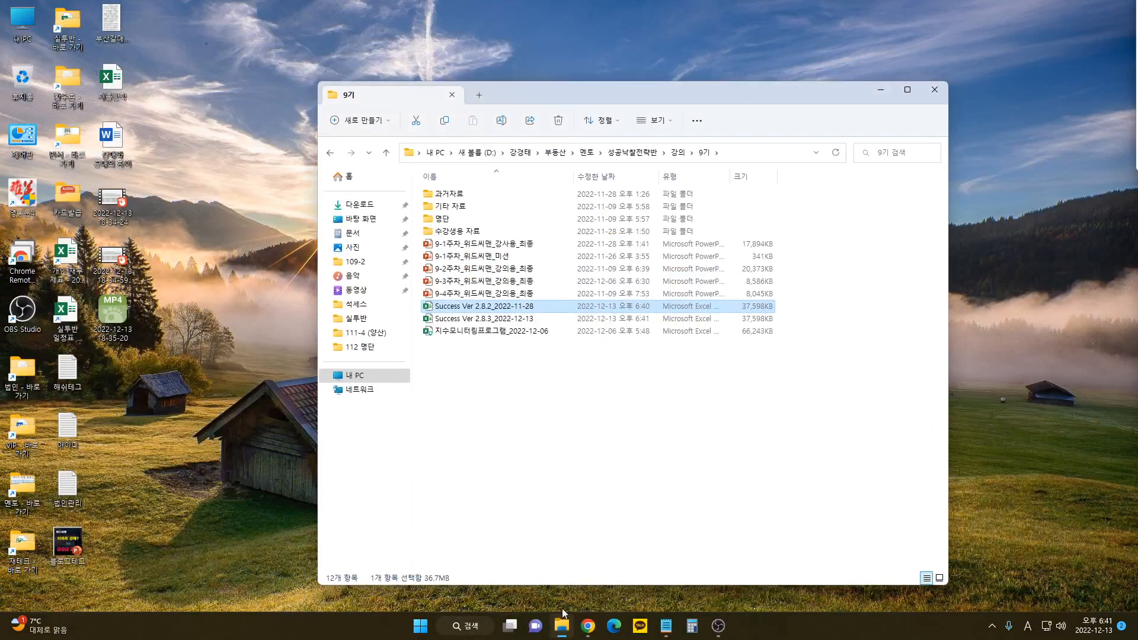
{"action": "left_click", "coordinate": [530, 322]}
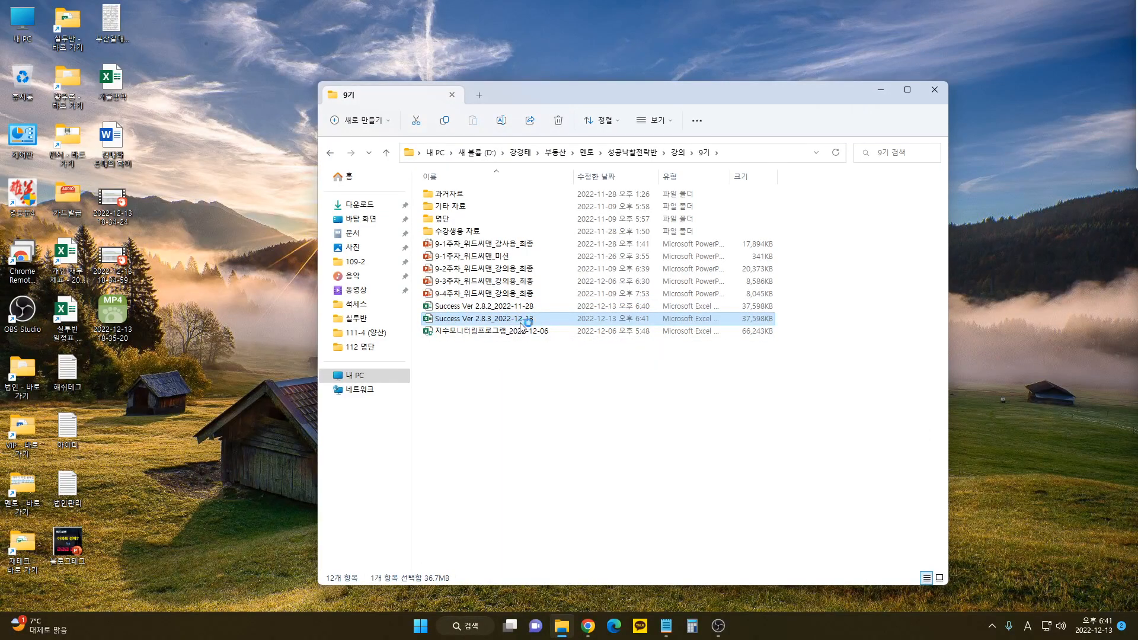
{"action": "double_click", "coordinate": [515, 323]}
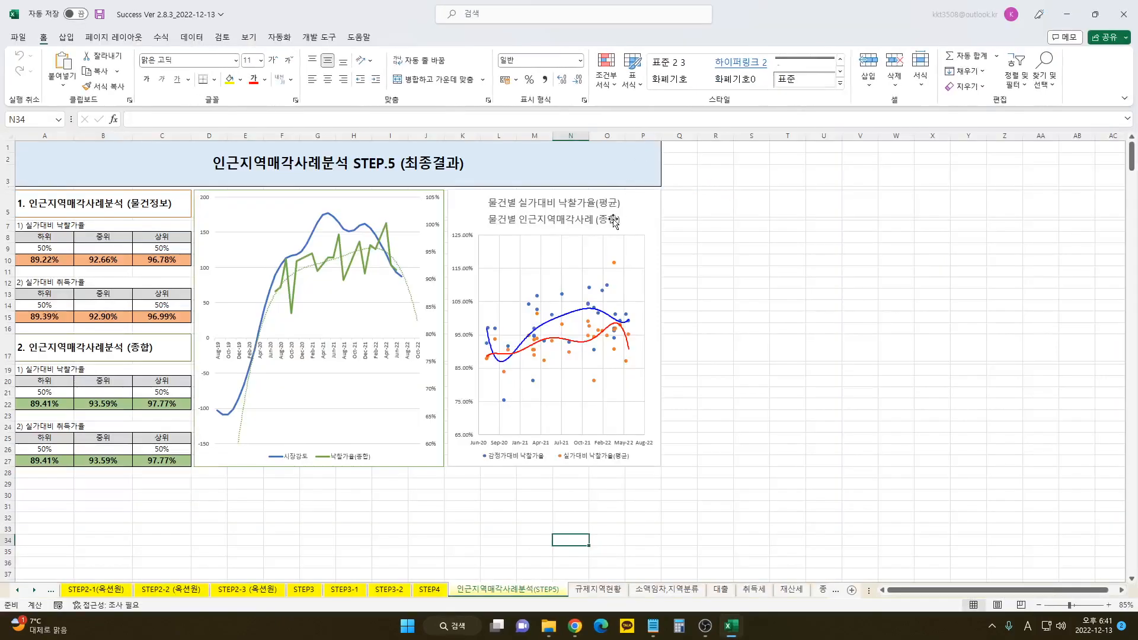
{"action": "left_click_drag", "start_coordinate": [823, 426], "coordinate": [6, 540]}
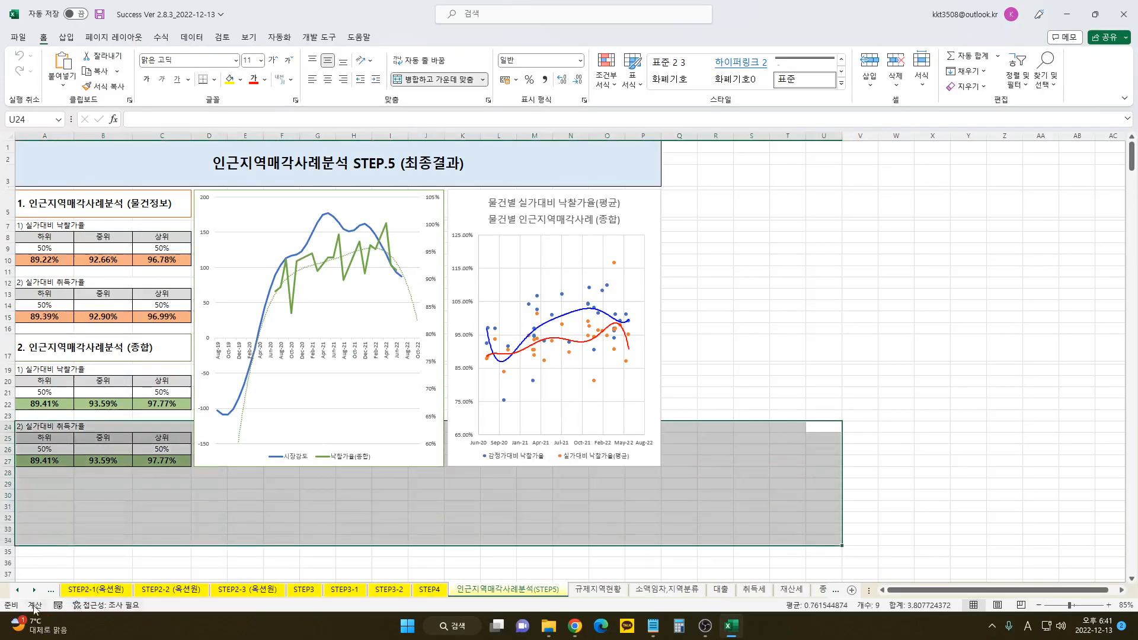
{"action": "left_click", "coordinate": [133, 565]}
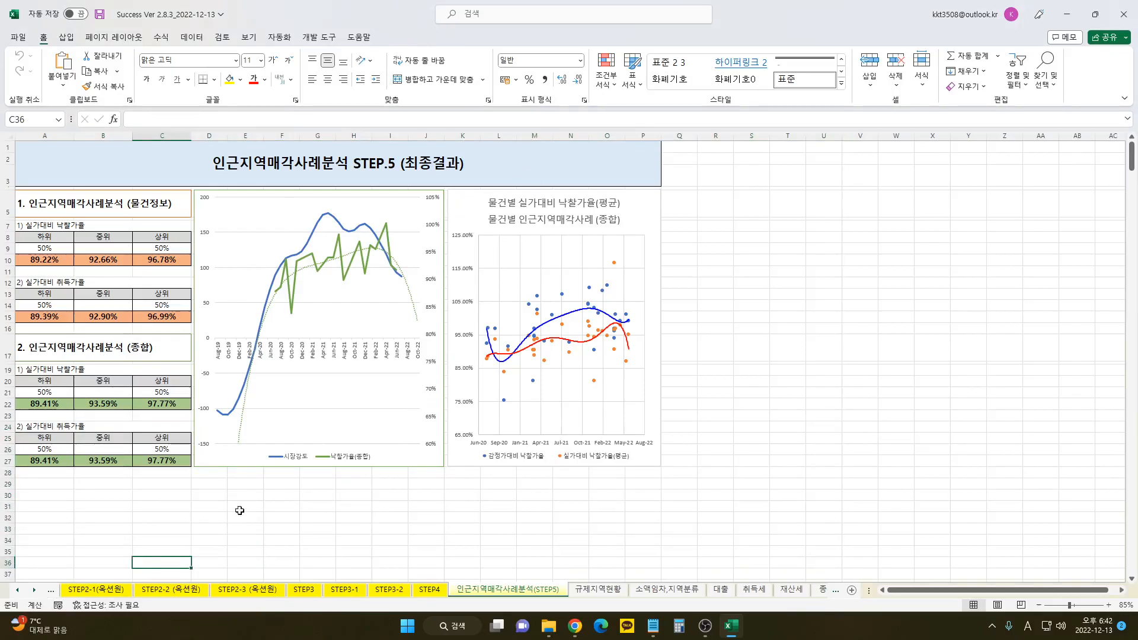
{"action": "left_click", "coordinate": [284, 517]}
Switch to the 물건정보 sheet, select cell H28 and save the workbook.
{"action": "scroll", "coordinate": [25, 593], "scroll_direction": "up", "scroll_amount": 5}
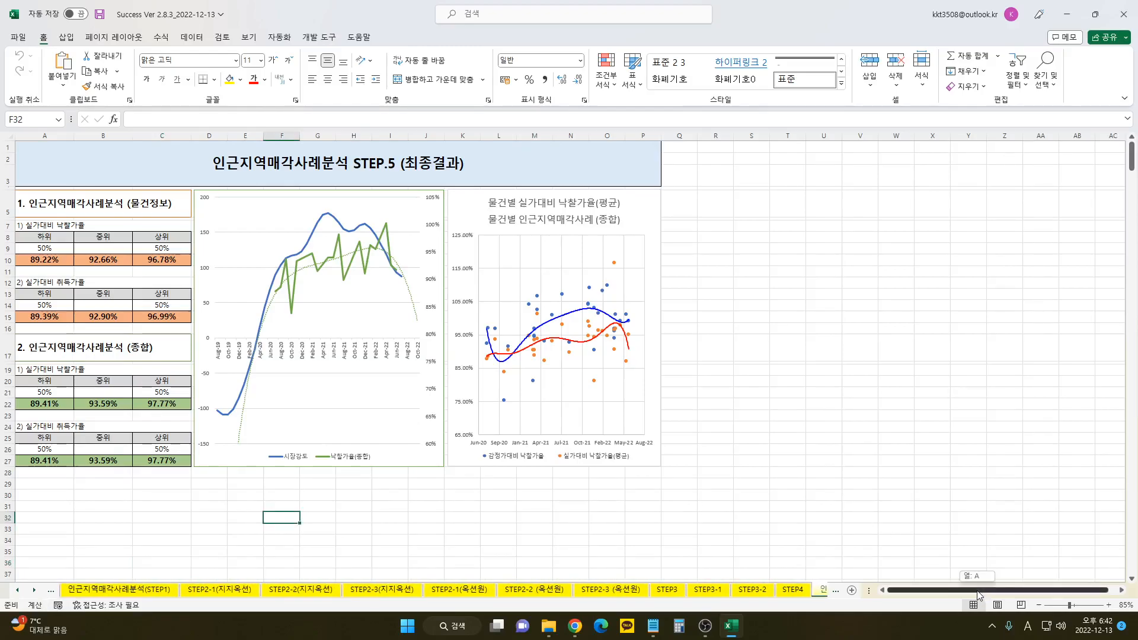
{"action": "scroll", "coordinate": [18, 596], "scroll_direction": "up", "scroll_amount": 3}
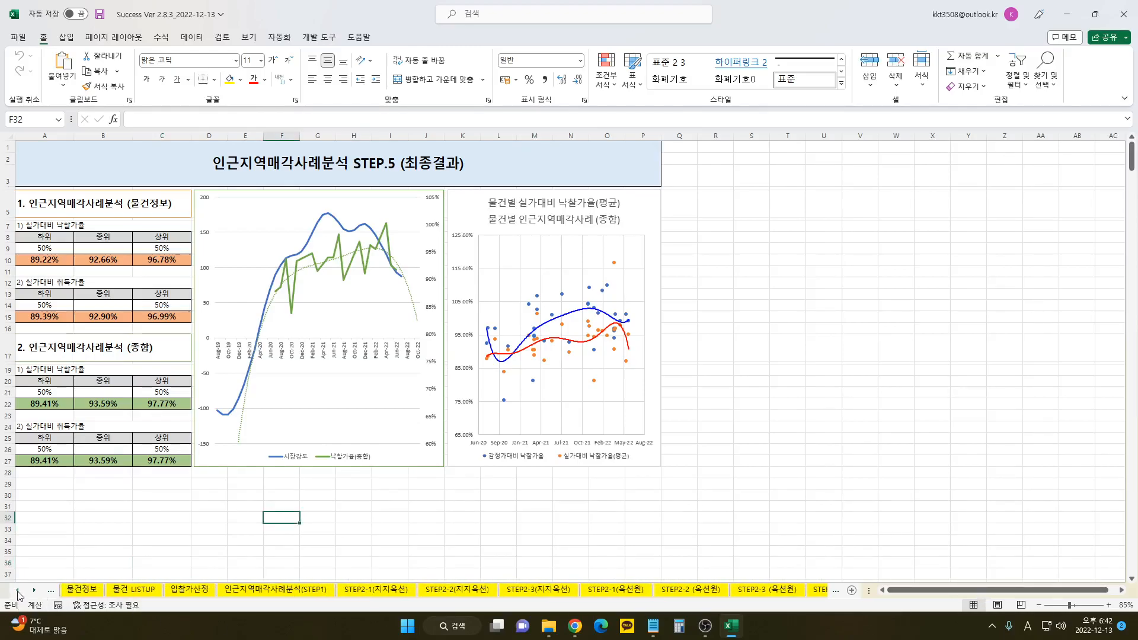
{"action": "left_click", "coordinate": [77, 591]}
{"action": "left_click", "coordinate": [439, 325]}
{"action": "key", "text": "ctrl+s"}
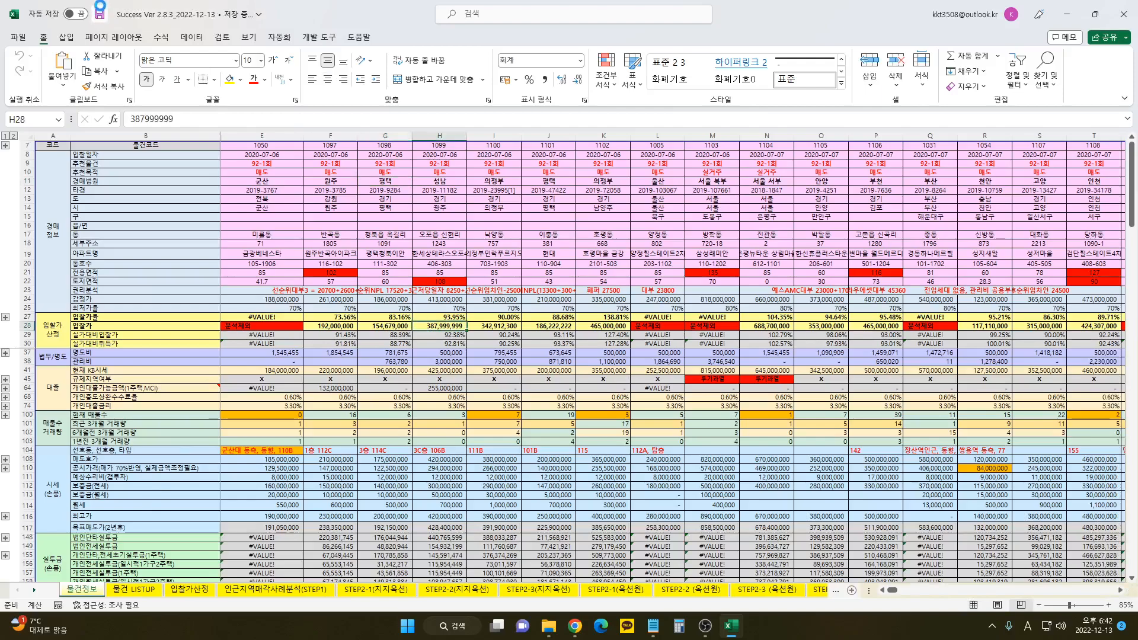